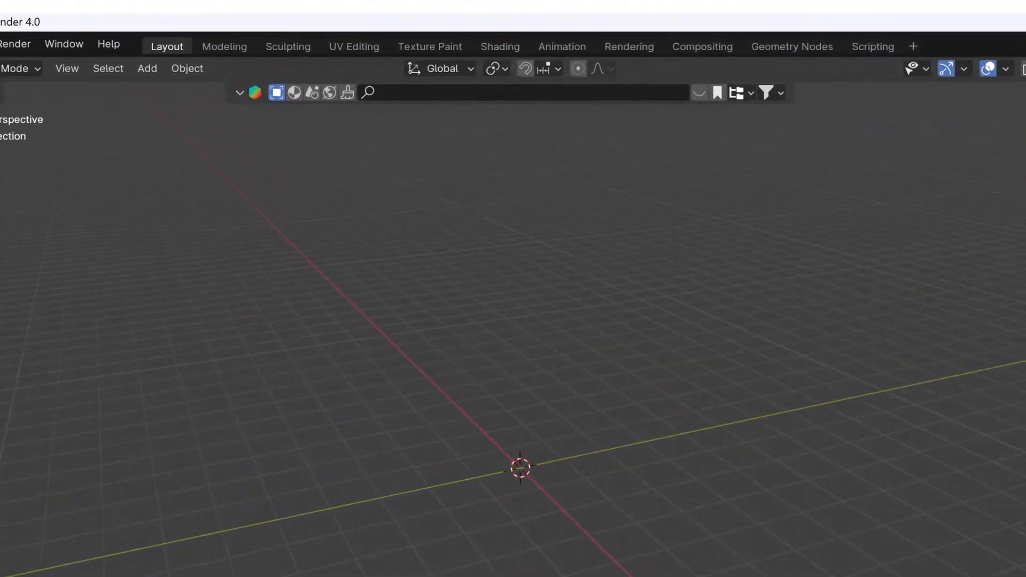
Add a plane mesh at the world origin
click(78, 65)
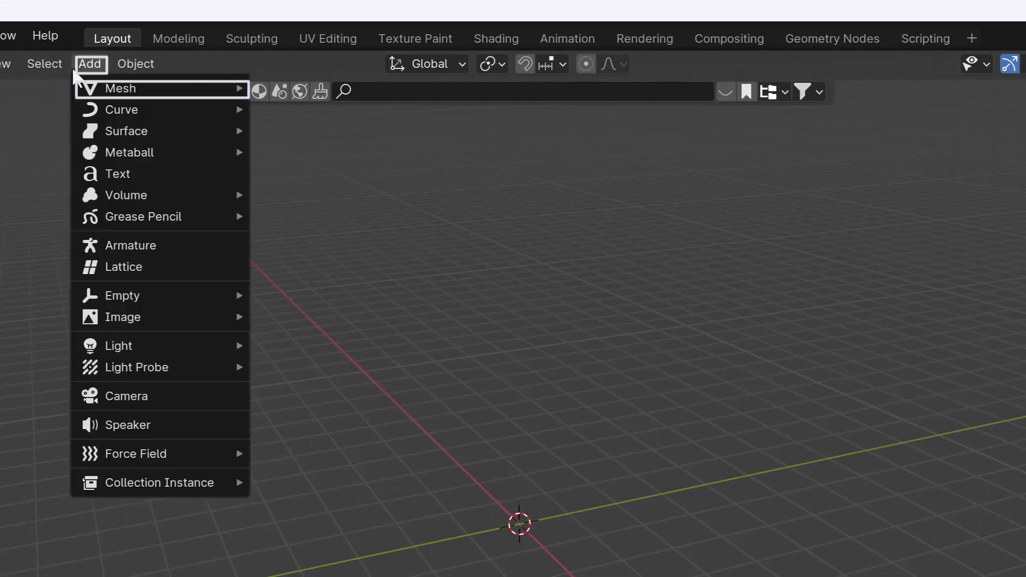
mouse_move(107, 87)
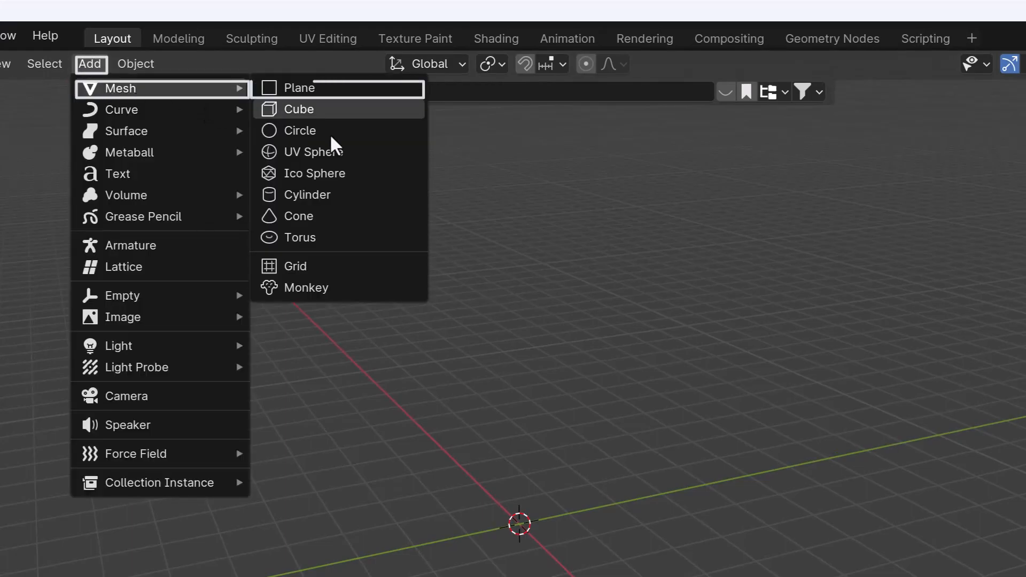
click(361, 91)
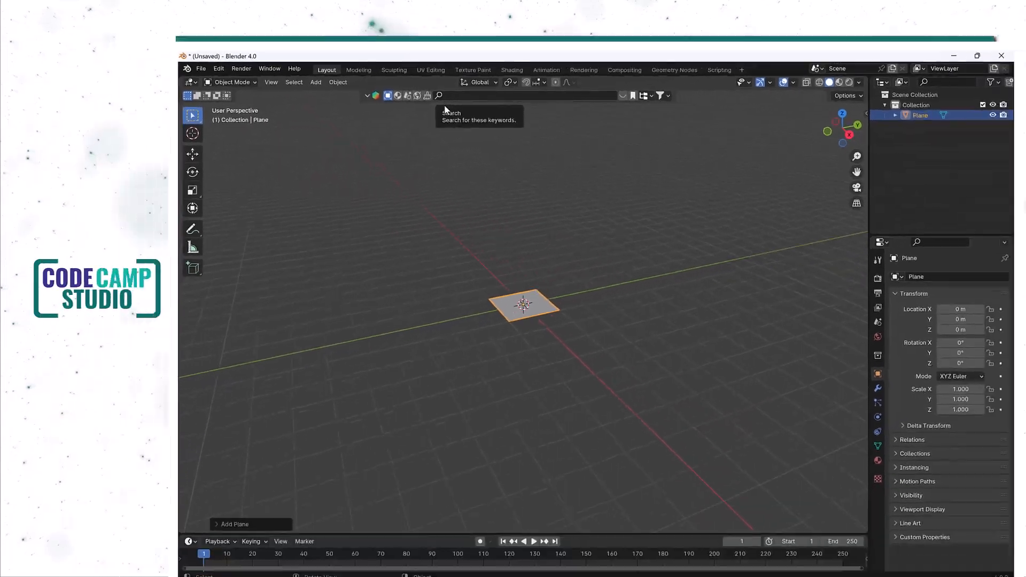
key(s)
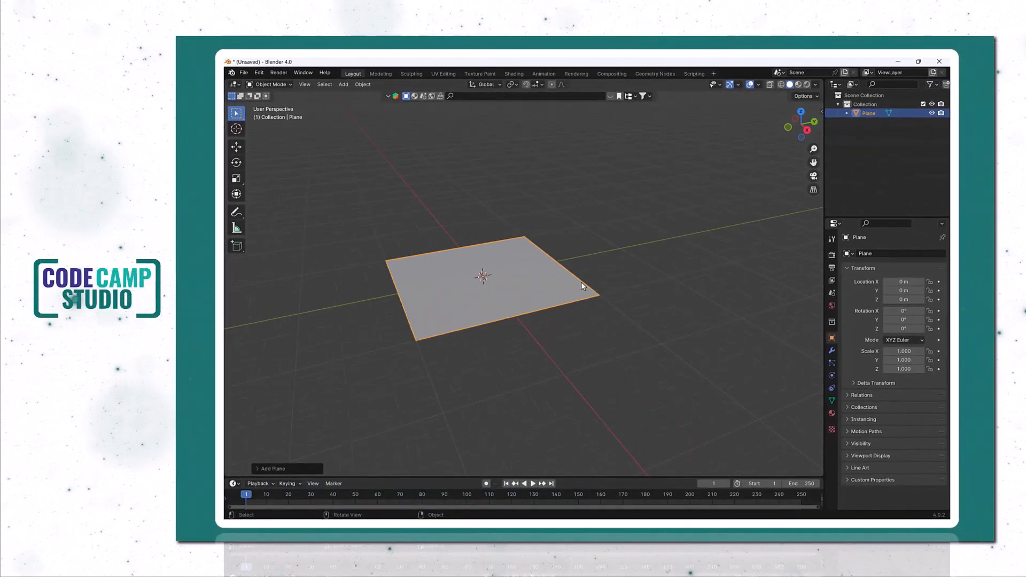
key(shift+a)
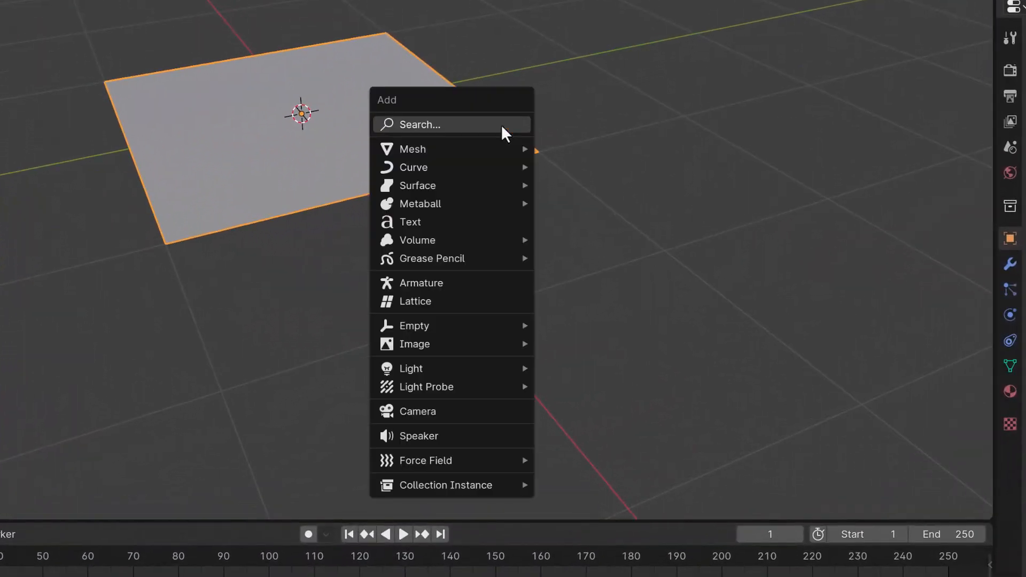
mouse_move(489, 149)
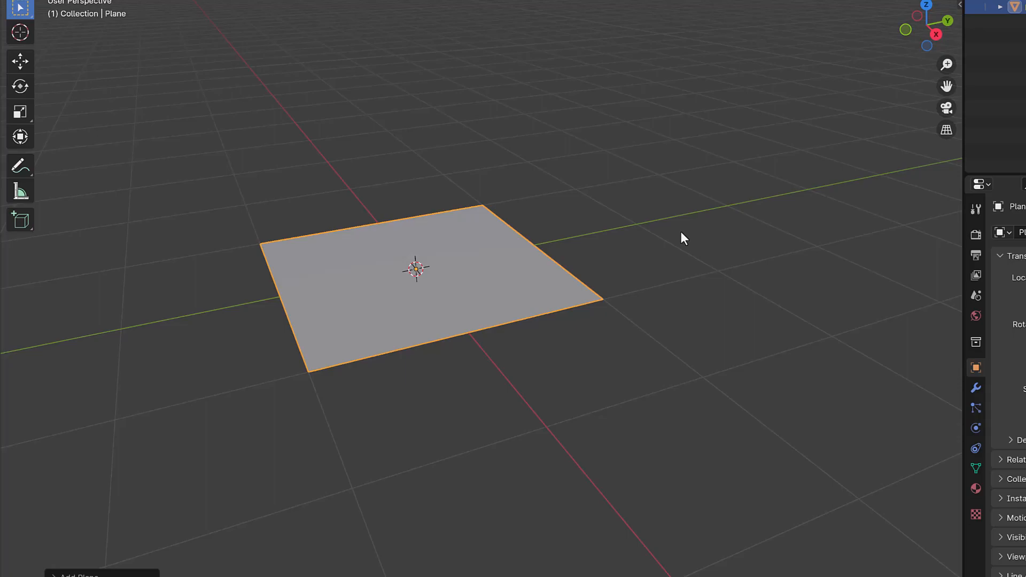
Select the plane and scale it slightly larger along the X axis only
click(486, 343)
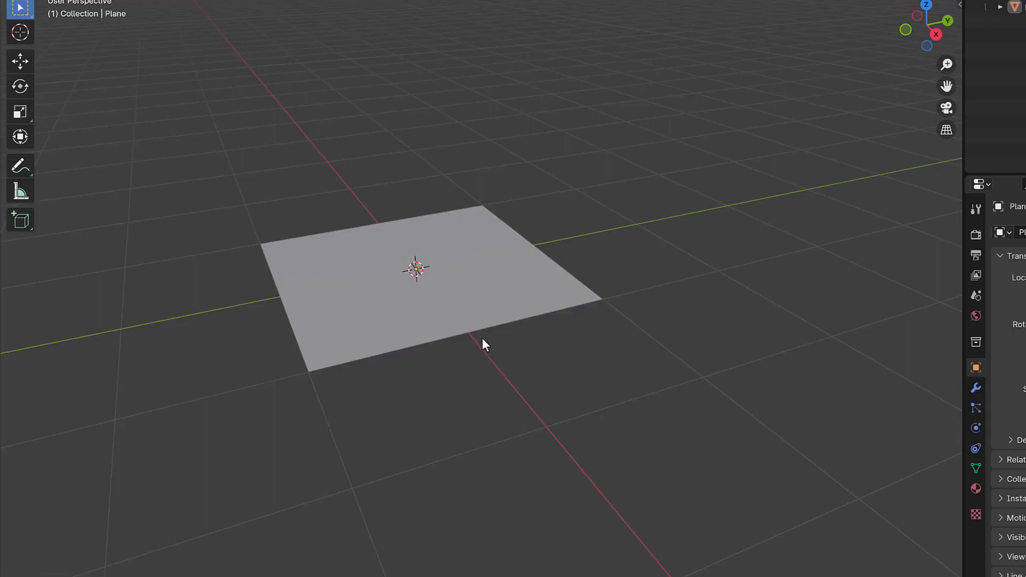
click(459, 299)
key(s)
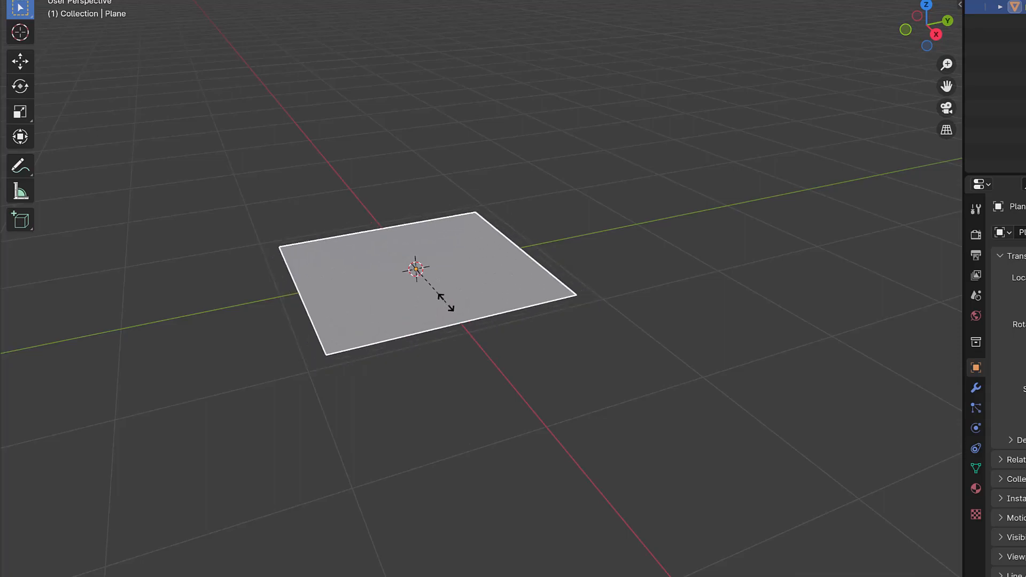
key(x)
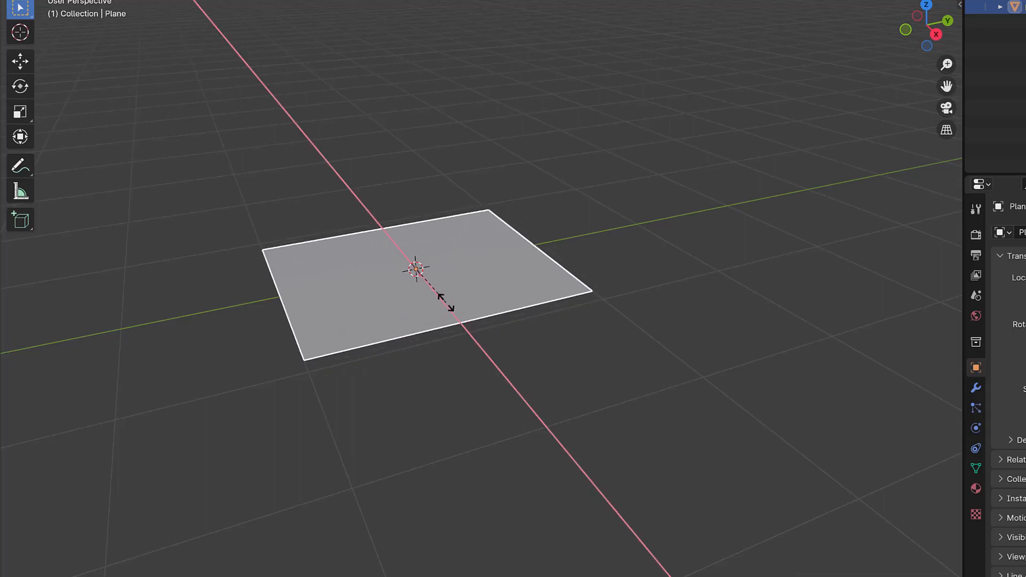
click(455, 309)
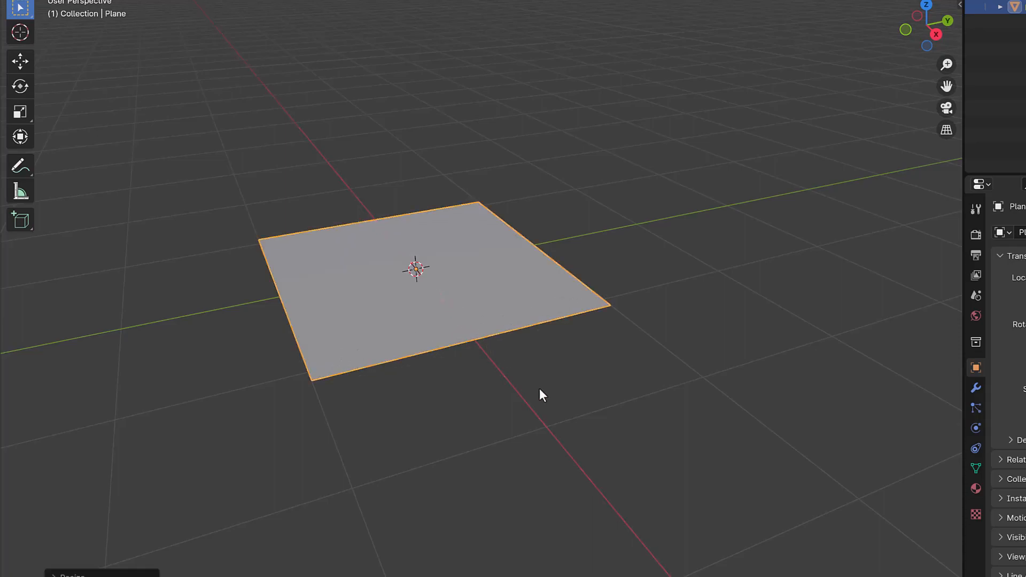
Put the plane into Edit Mode, deselect its geometry and switch to face selection
middle_drag(540, 390, 498, 380)
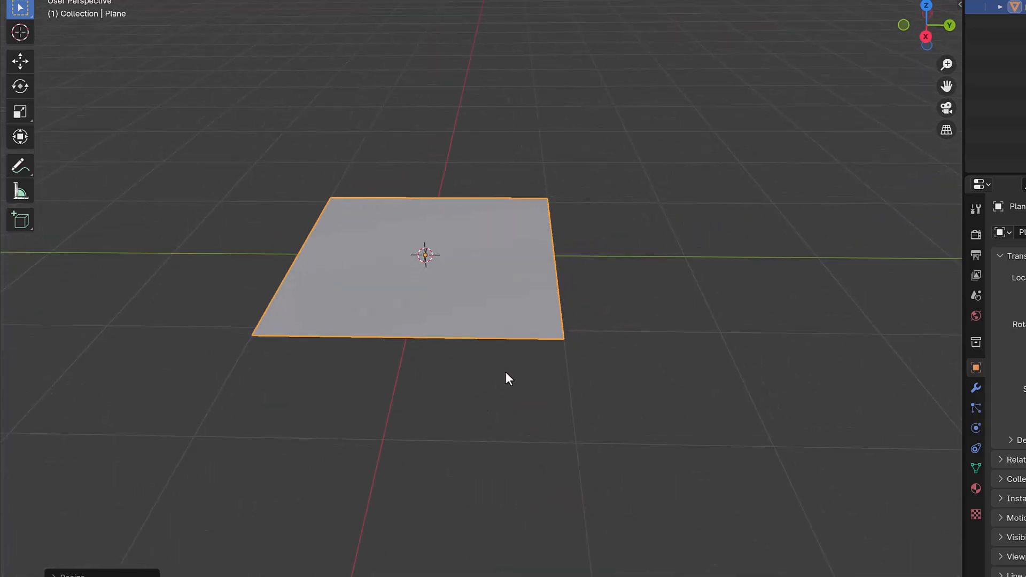
scroll(595, 348, down, 2)
middle_drag(595, 348, 715, 344)
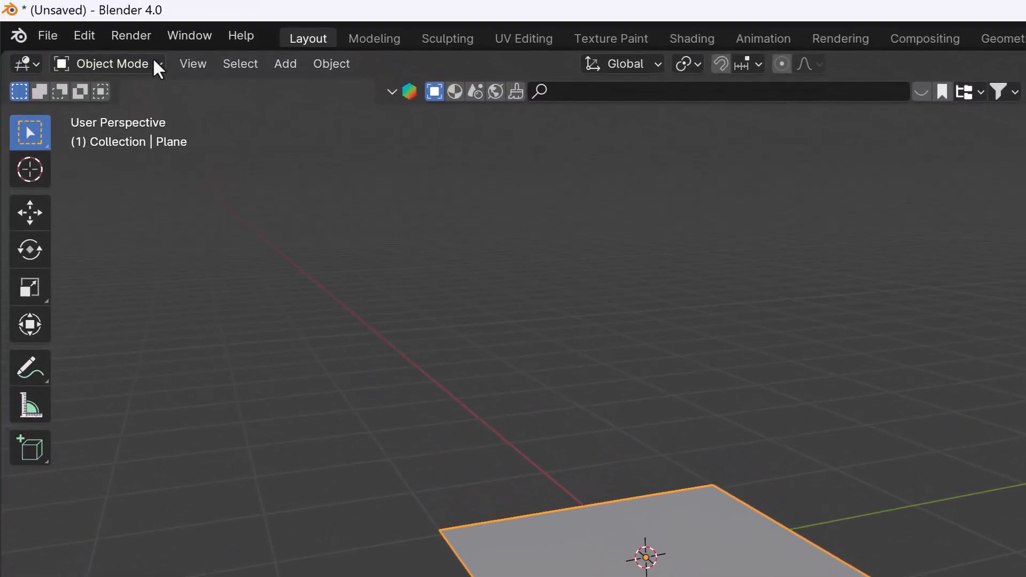
click(154, 61)
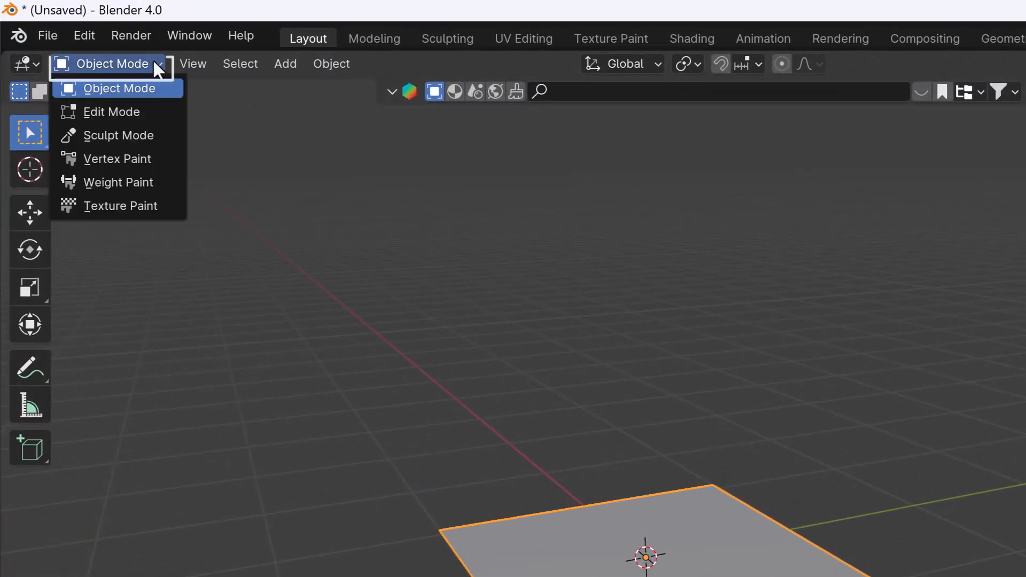
click(150, 110)
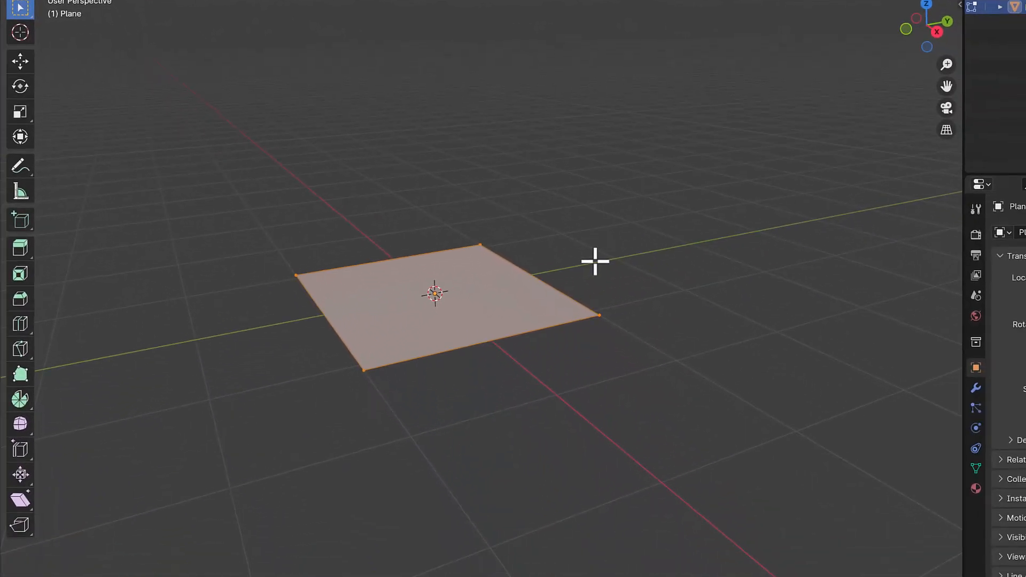
click(595, 261)
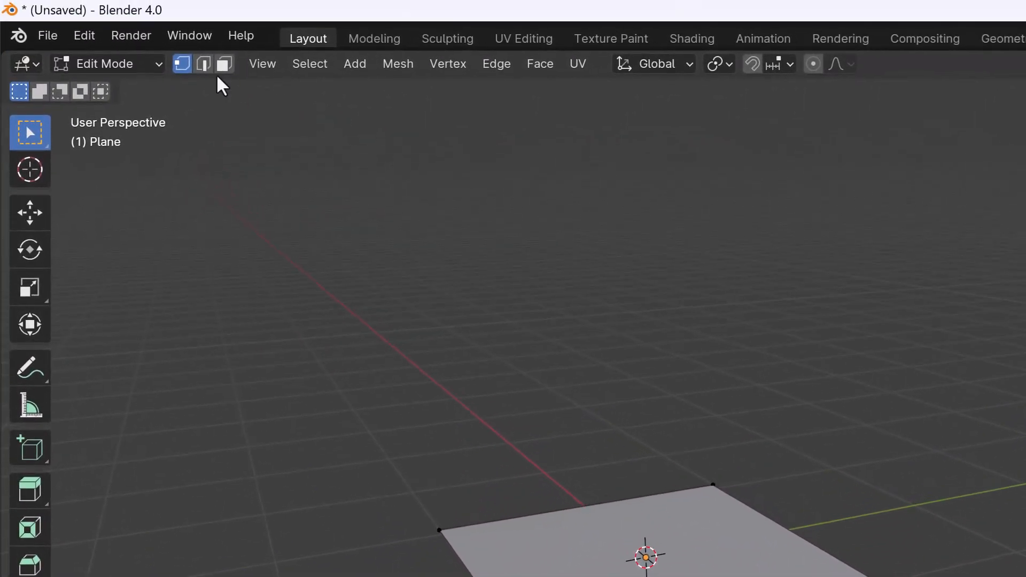
click(222, 68)
Extrude the plane's face a short distance upward to form a thin seat slab
click(746, 553)
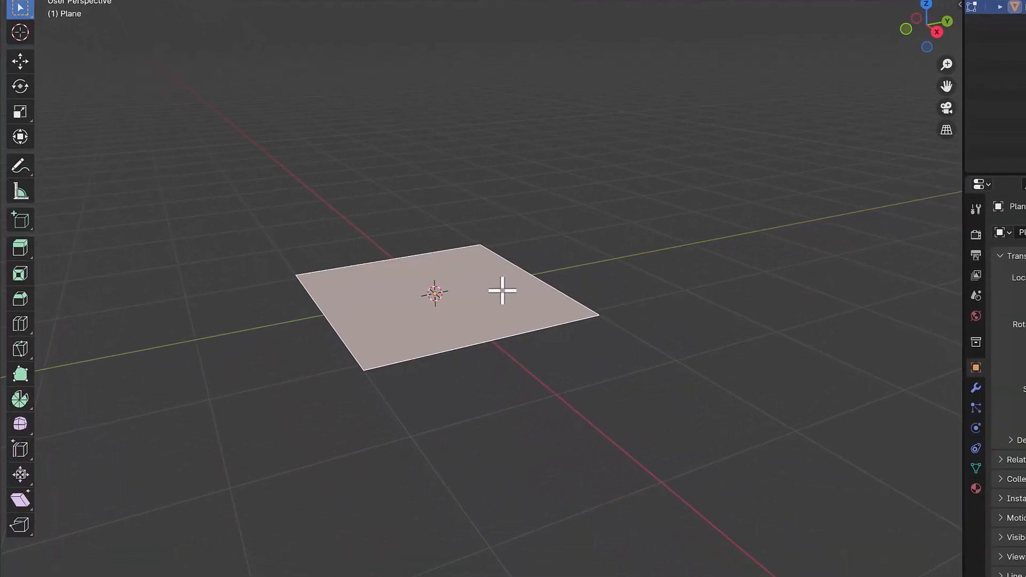
key(e)
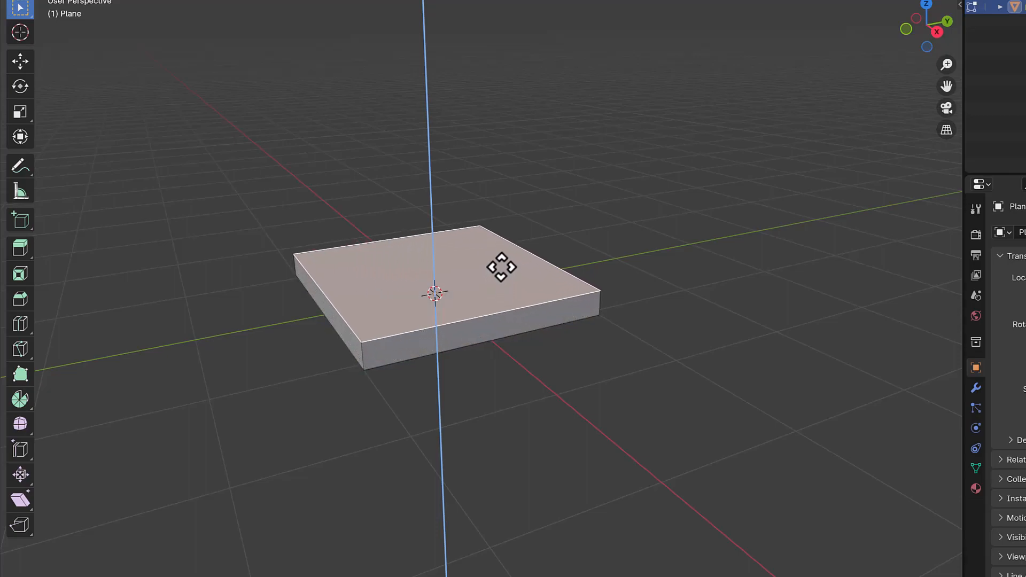
click(501, 268)
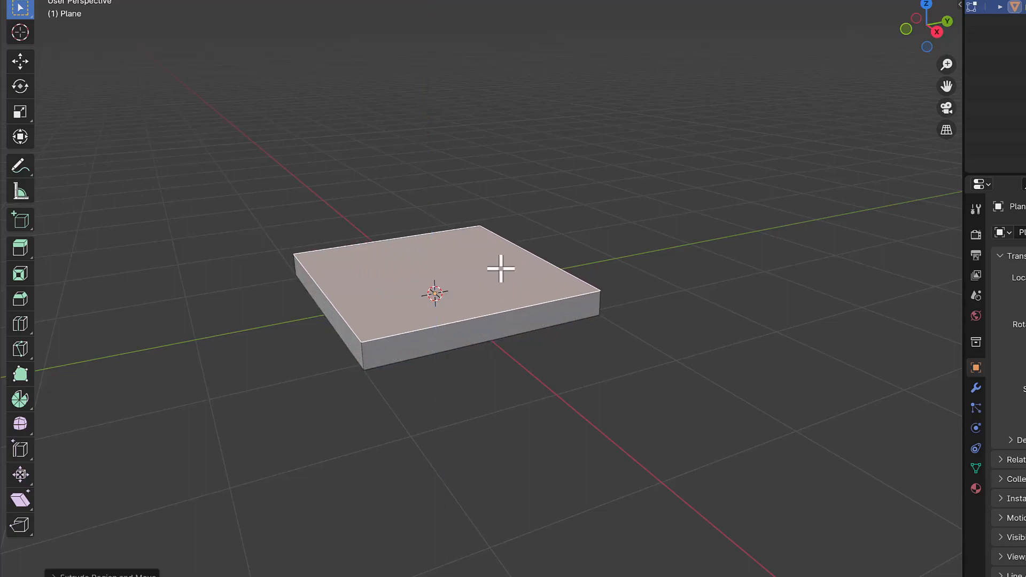
click(640, 312)
Add two loop cuts parallel to the X axis, each slid close to one of the slab's opposite sides
middle_drag(654, 338, 676, 338)
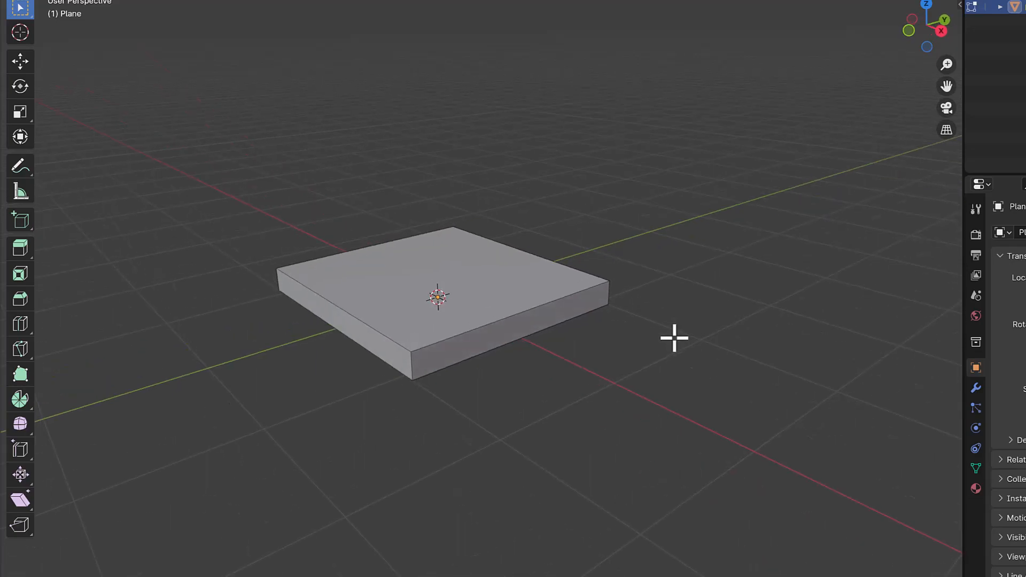
middle_drag(611, 333, 627, 364)
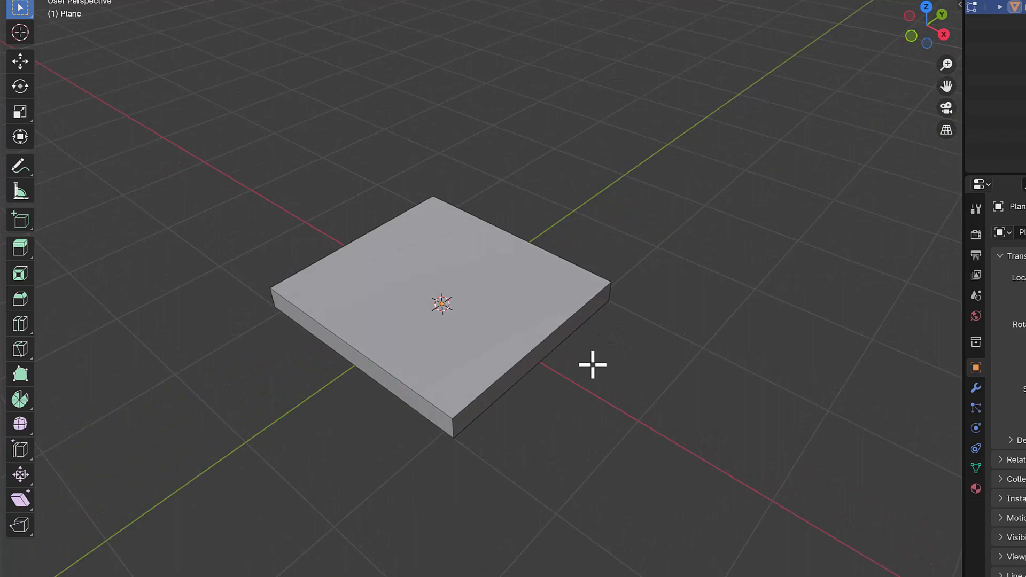
scroll(466, 403, up, 2)
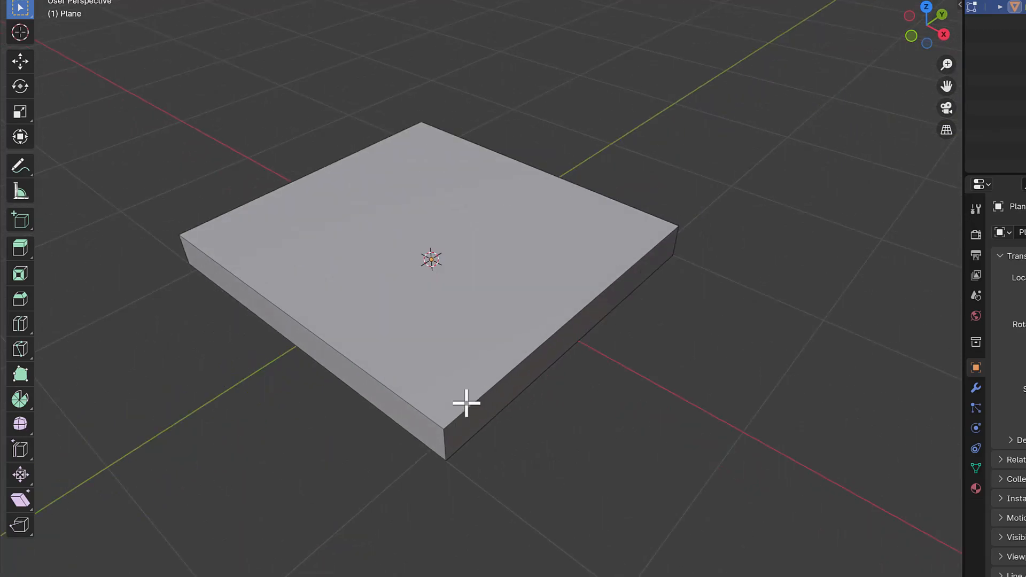
key(ctrl+r)
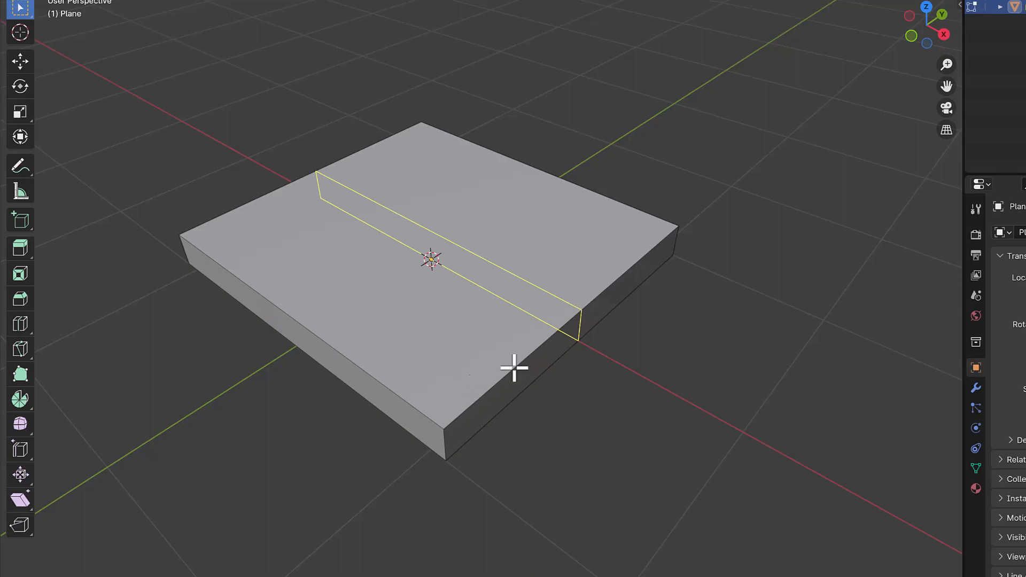
click(544, 310)
click(459, 377)
middle_drag(476, 374, 516, 296)
key(ctrl+r)
click(516, 295)
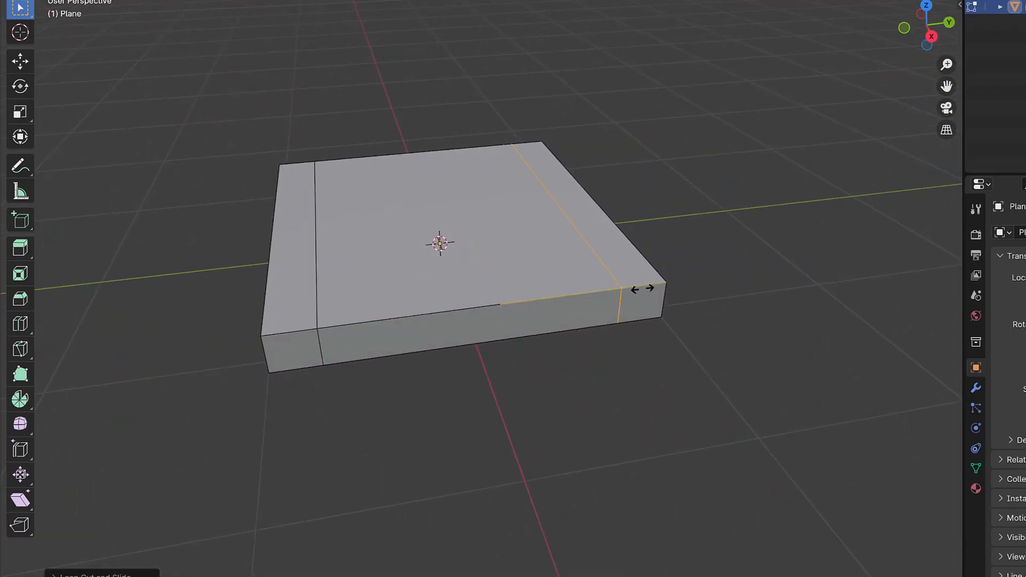
click(639, 288)
Add two loop cuts parallel to the Y axis, each slid close to one of the slab's remaining sides
middle_drag(639, 289, 440, 431)
key(ctrl+r)
click(440, 431)
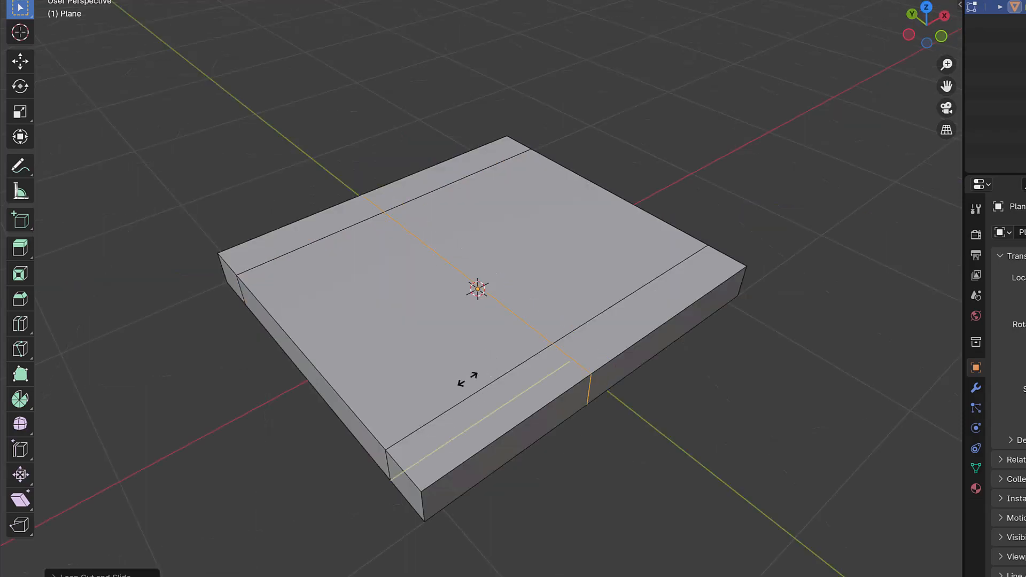
click(372, 451)
middle_drag(373, 451, 564, 446)
key(ctrl+r)
click(580, 445)
click(689, 386)
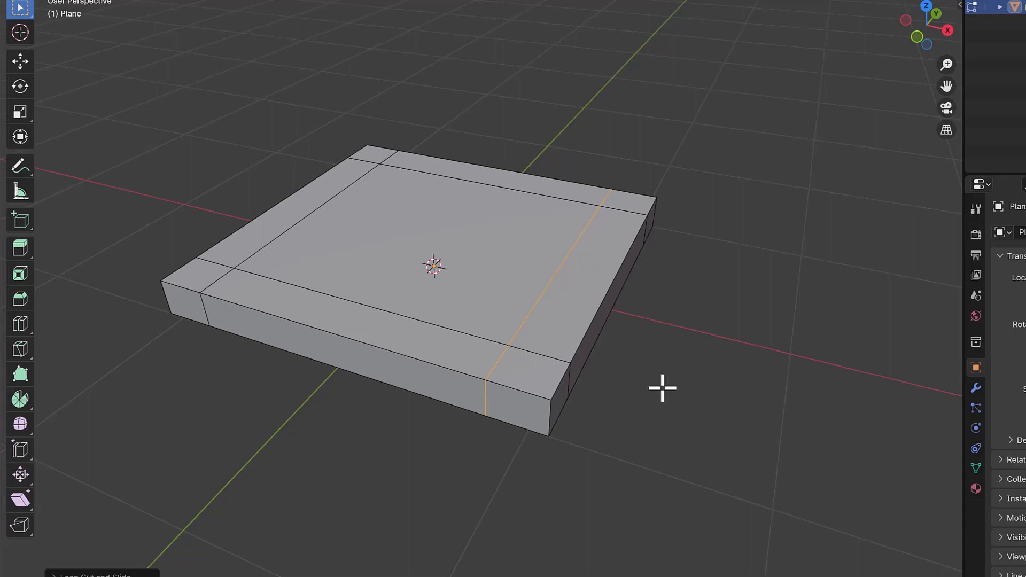
Extrude the four corner faces on the slab's underside downward to form the chair legs
middle_drag(662, 389, 665, 261)
key(3)
click(223, 196)
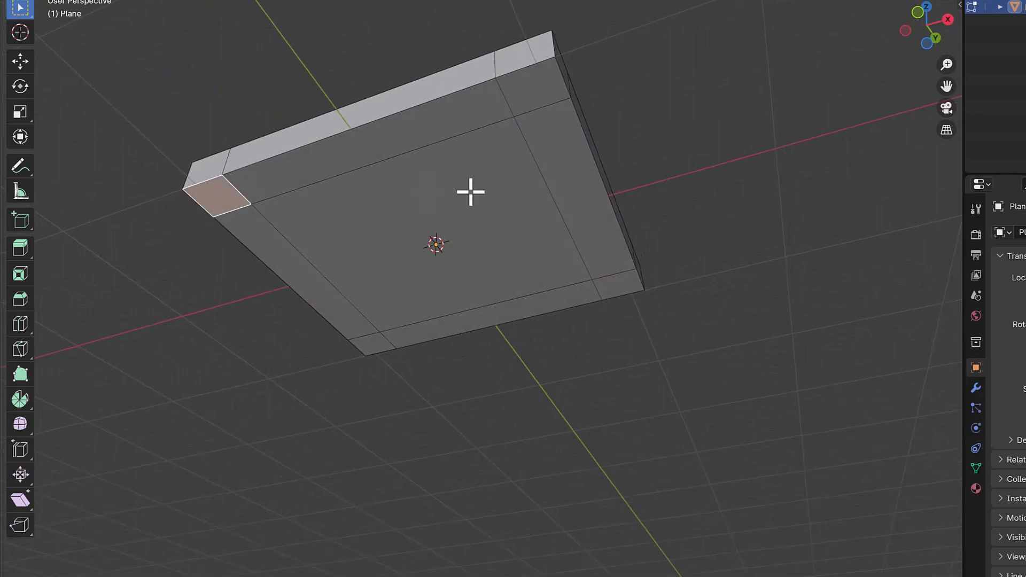
shift+click(542, 90)
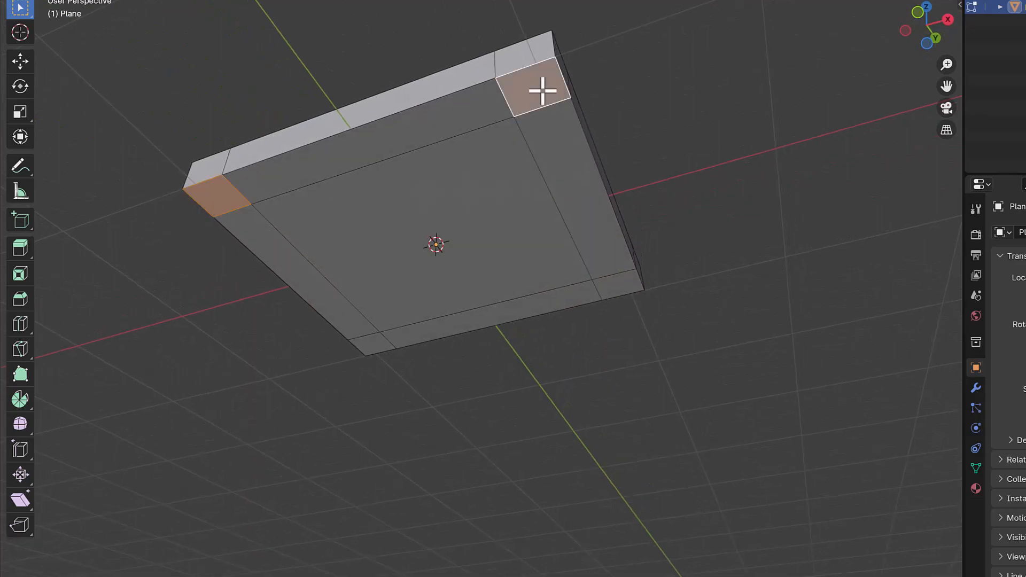
shift+click(614, 289)
shift+click(376, 348)
key(e)
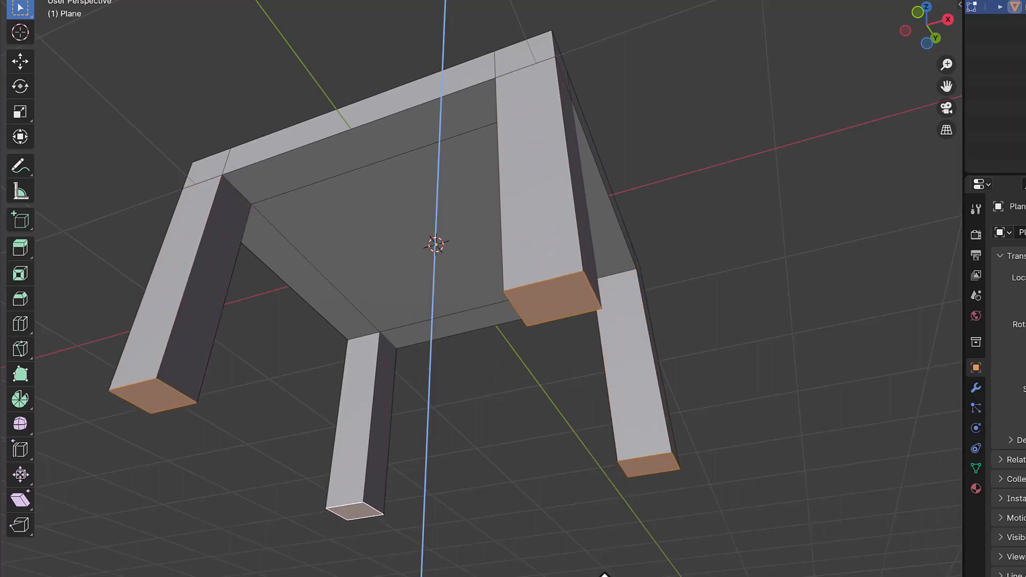
click(604, 574)
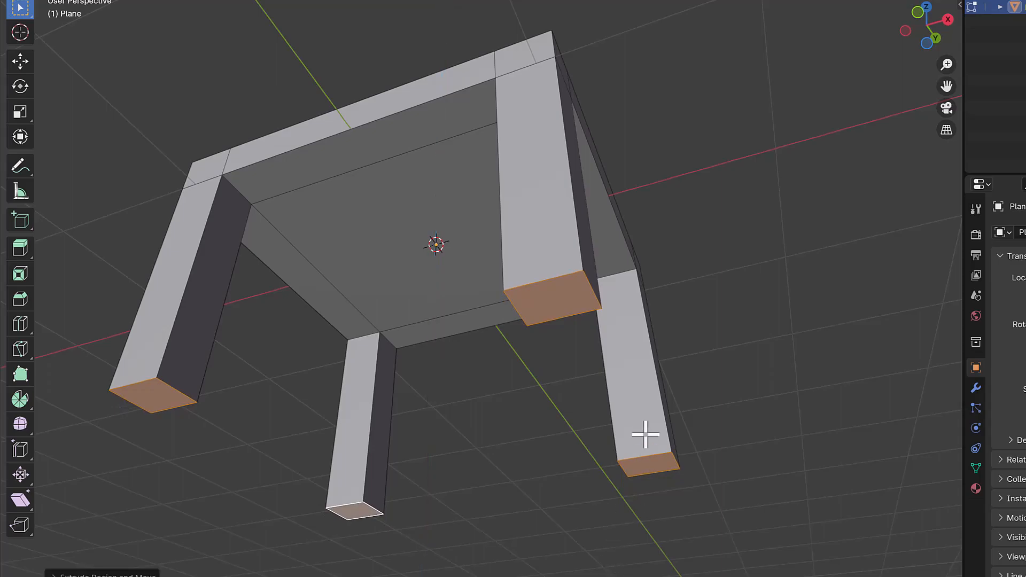
Merge the three top faces along the seat's negative X edge into a single strip face
scroll(646, 435, down, 5)
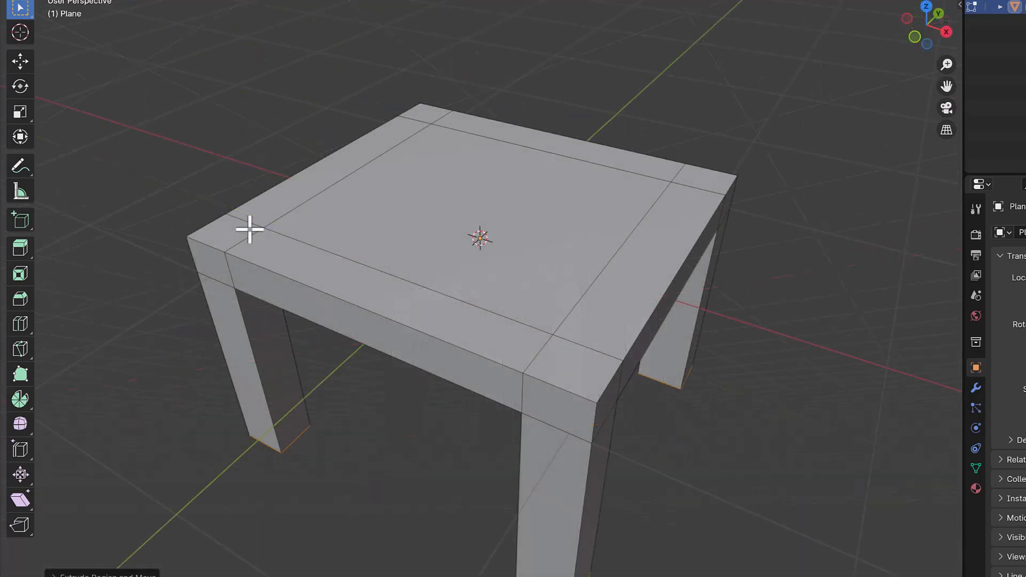
click(245, 233)
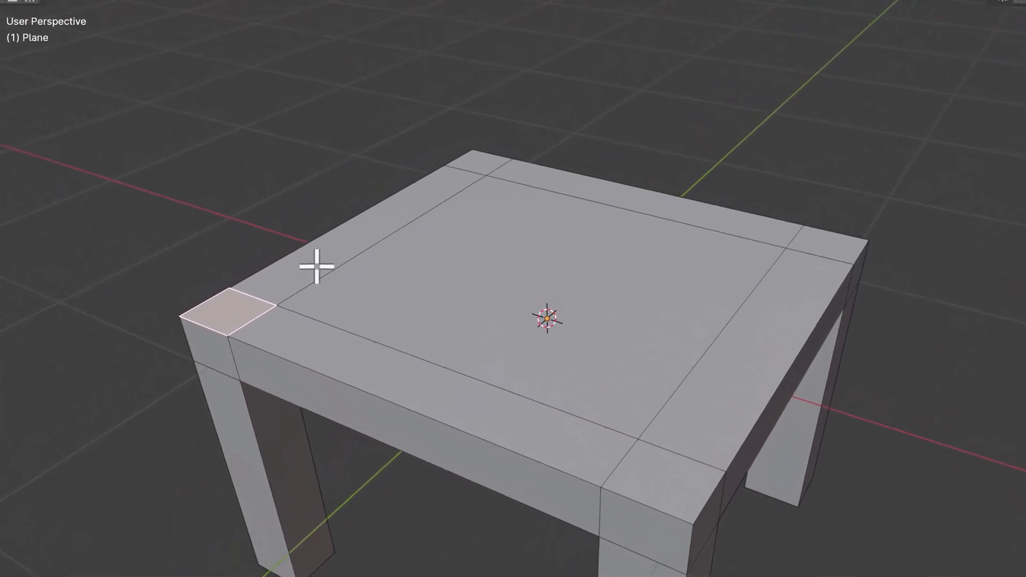
shift+click(297, 198)
shift+click(484, 163)
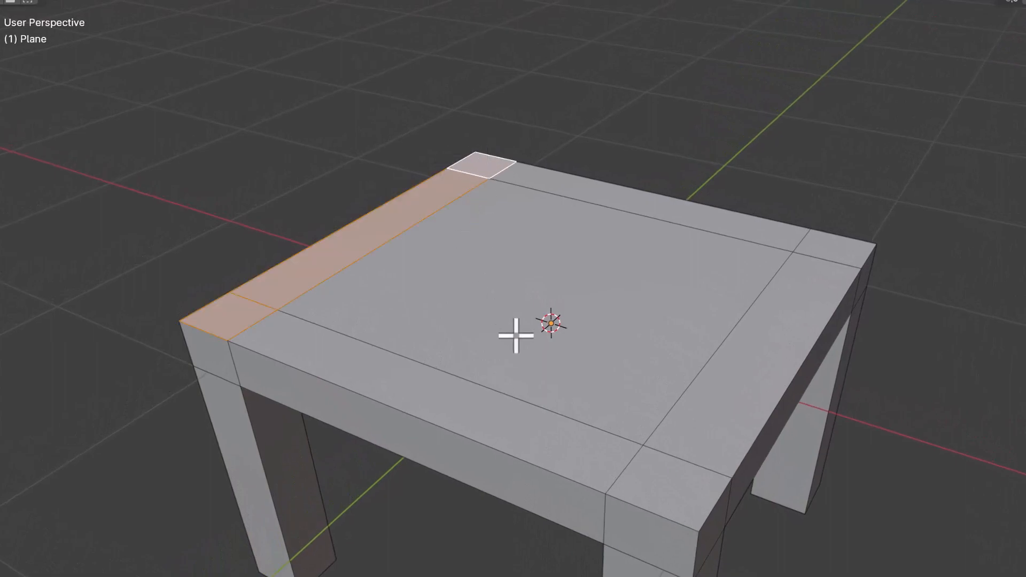
key(f)
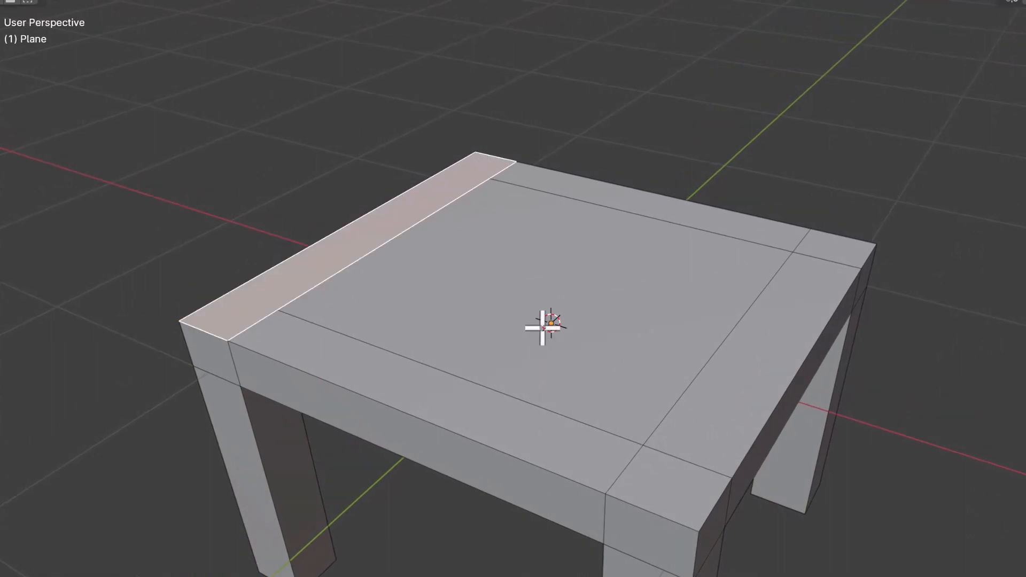
Extrude the selected strip face along the seat's rear edge upward to form the chair's backrest
middle_drag(545, 352, 597, 134)
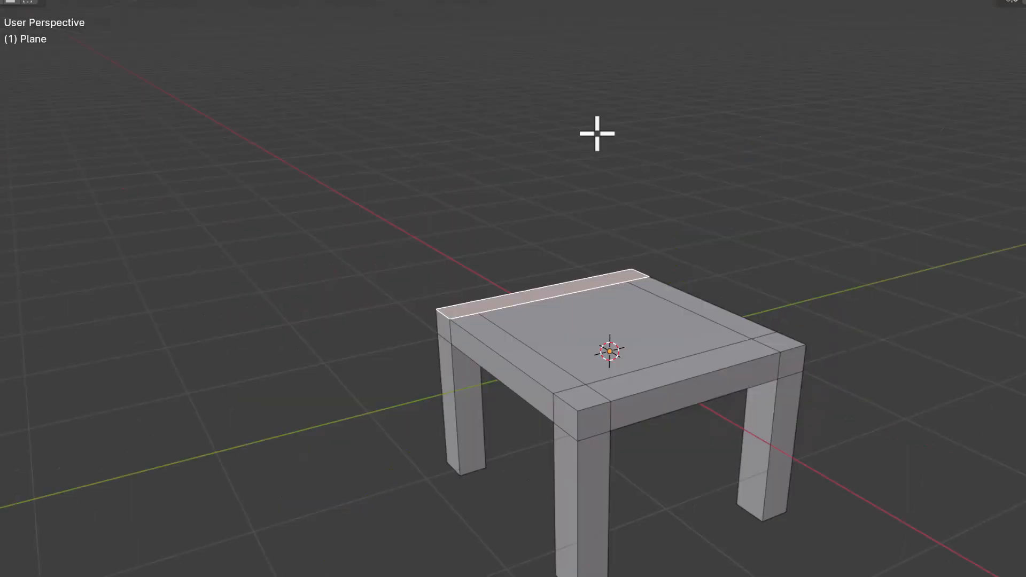
key(e)
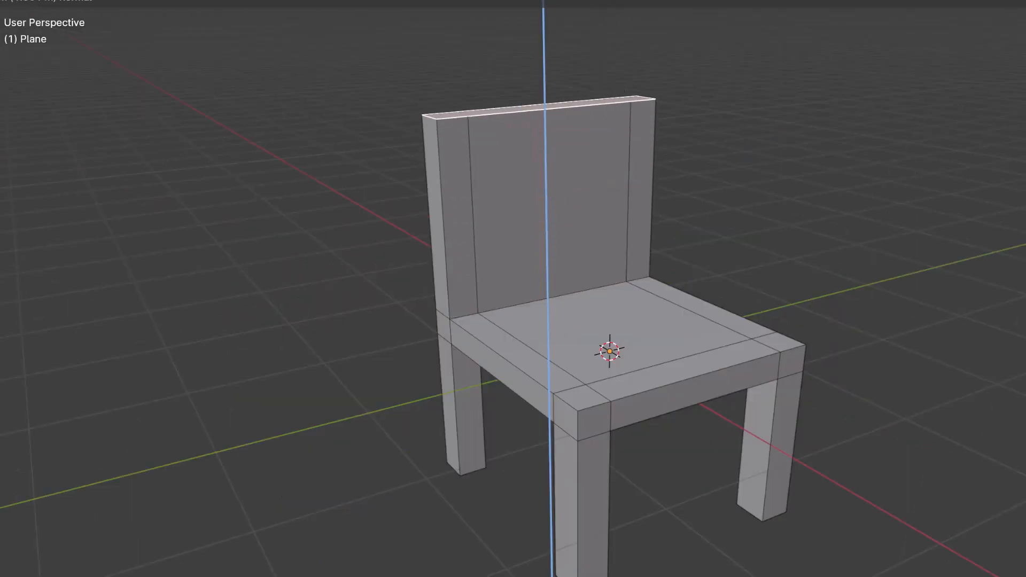
key(Return)
Extrude the two front corner faces on top of the seat upward into armrest posts lower than the backrest
middle_drag(689, 556, 490, 415)
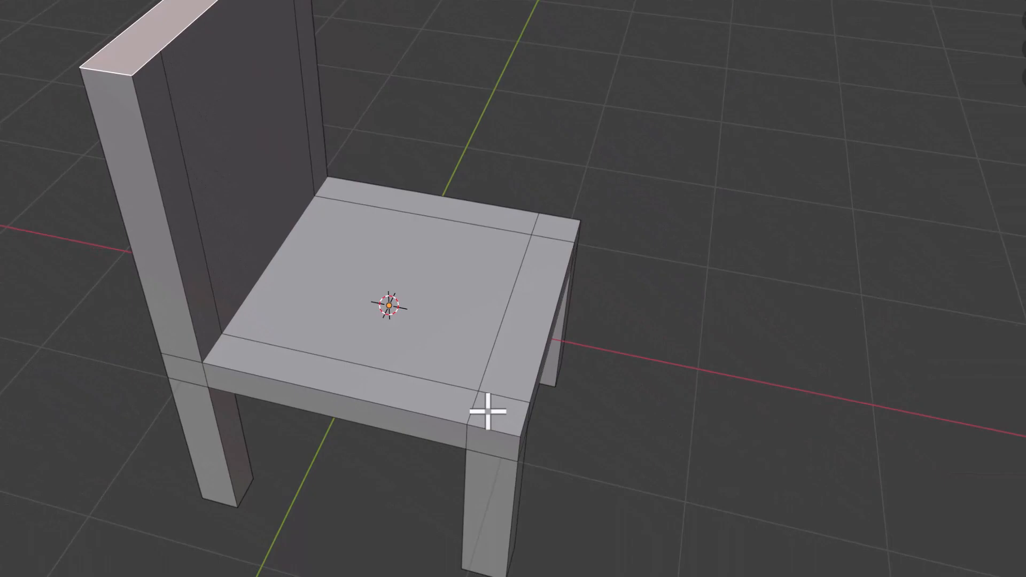
click(488, 413)
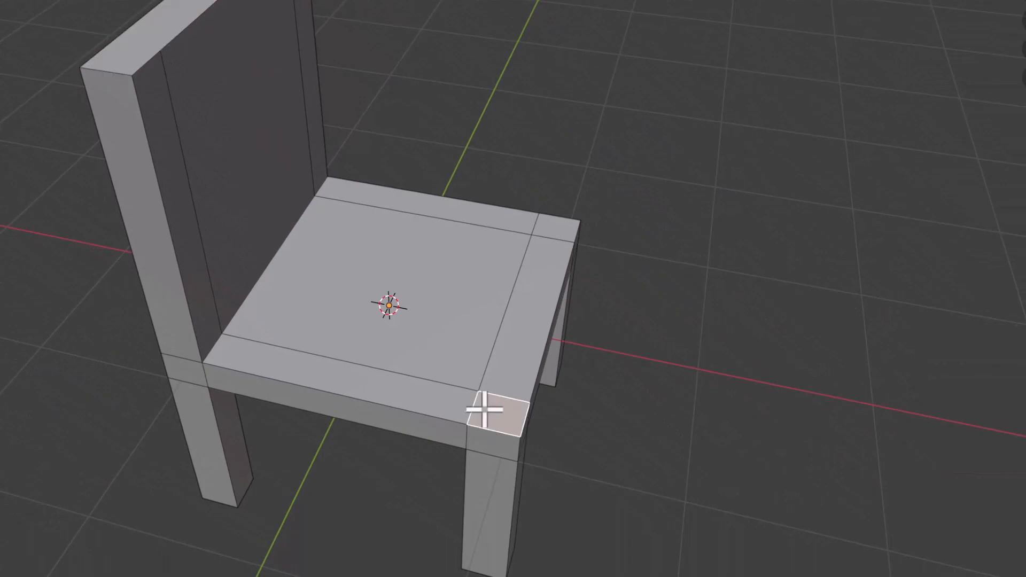
shift+click(553, 222)
middle_drag(588, 389, 564, 377)
key(e)
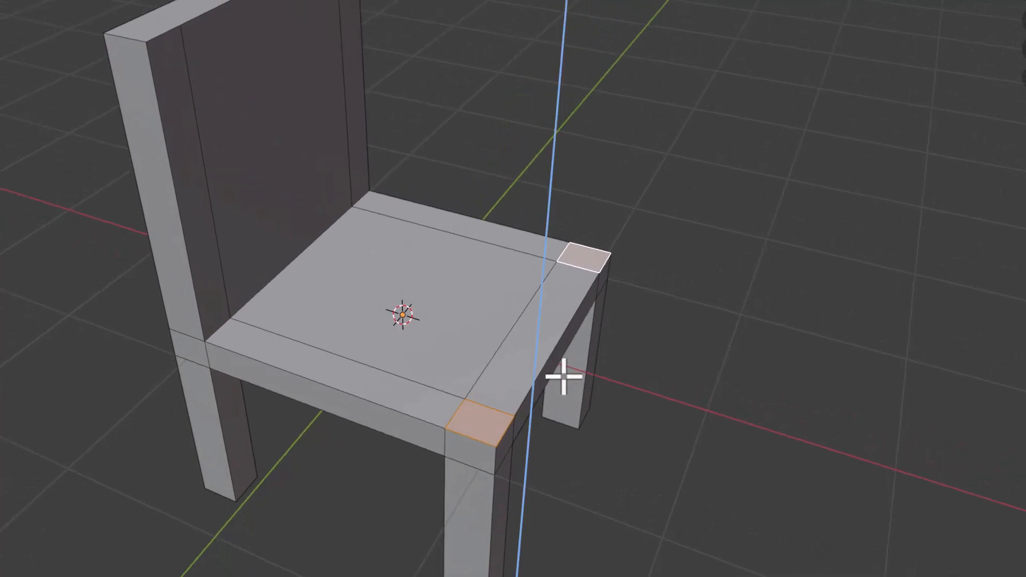
click(557, 275)
Add a horizontal loop cut near the top of each front armrest post
middle_drag(600, 431, 513, 371)
key(ctrl+r)
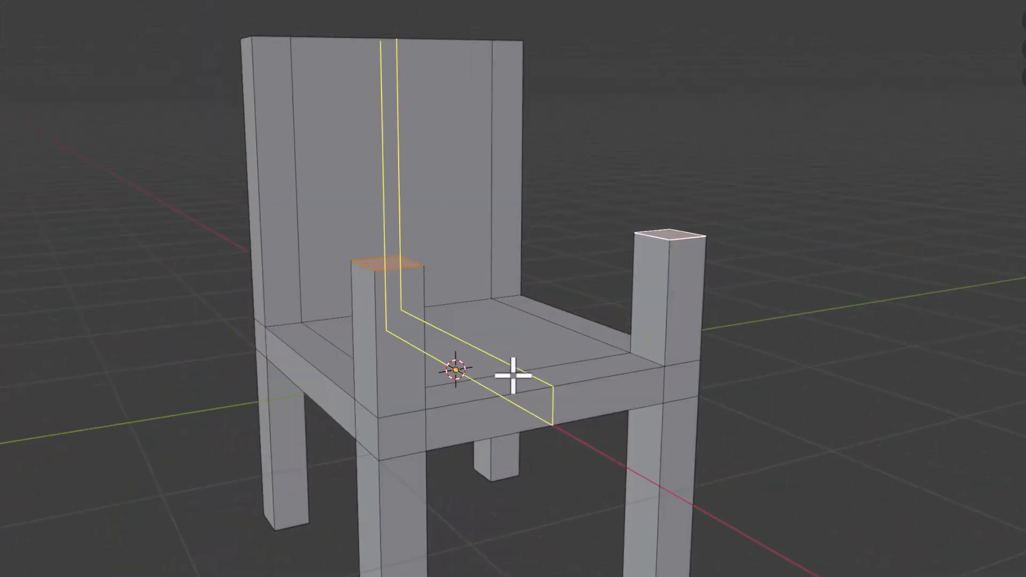
click(408, 316)
click(665, 330)
Extrude the upper rear-facing faces of both armrest posts back to the backrest to form the armrests
middle_drag(810, 358, 461, 367)
click(192, 302)
shift+click(395, 243)
middle_drag(394, 244, 513, 351)
key(e)
click(871, 378)
middle_drag(871, 378, 677, 361)
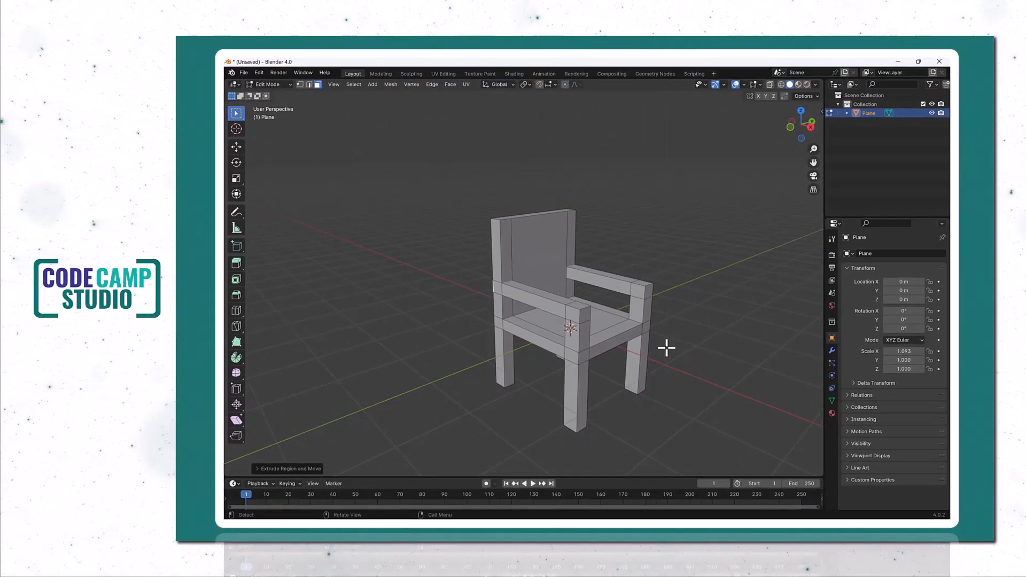
Add a Subdivision Surface modifier to the chair
scroll(675, 394, up, 3)
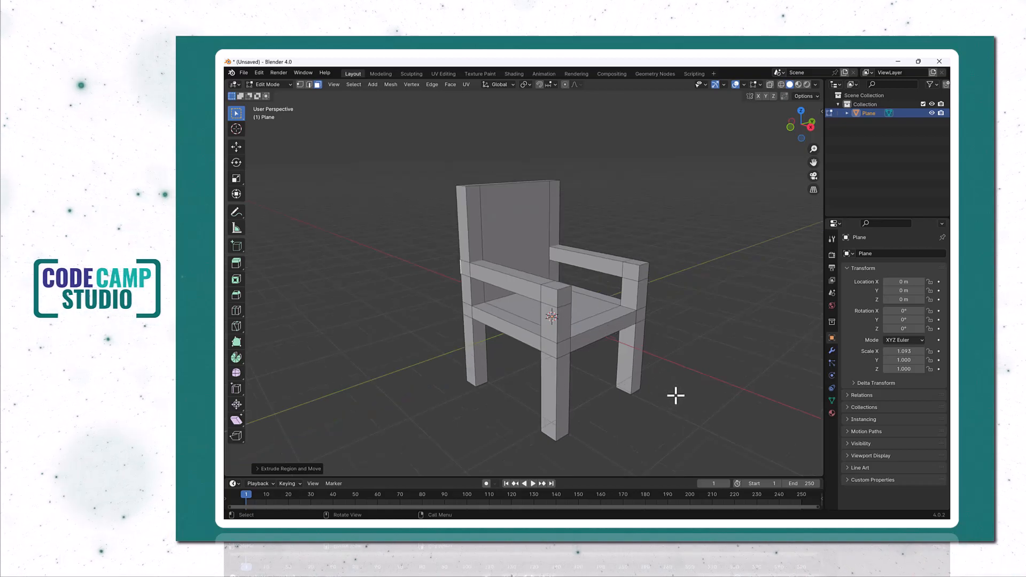
middle_drag(681, 349, 676, 362)
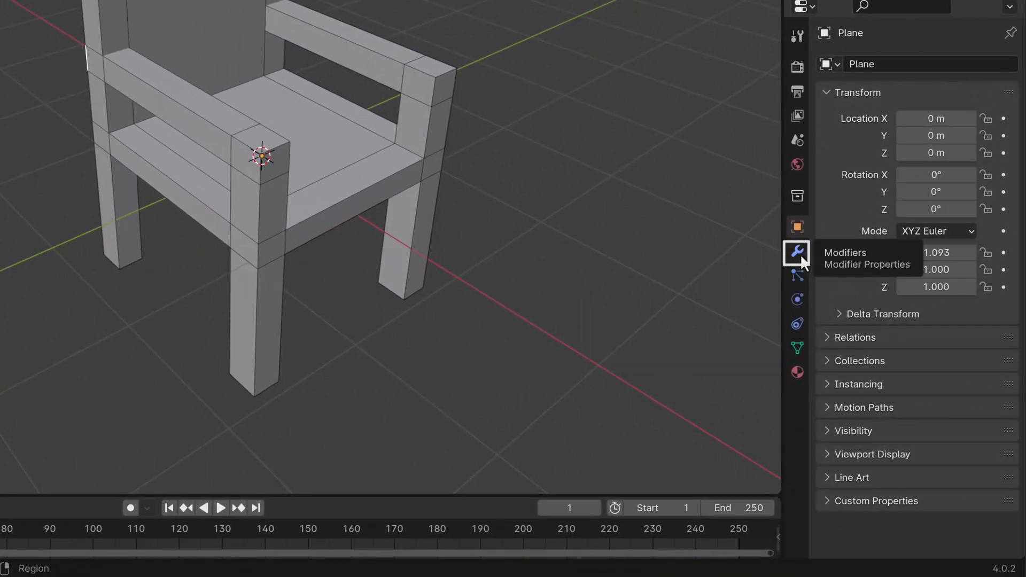
click(797, 252)
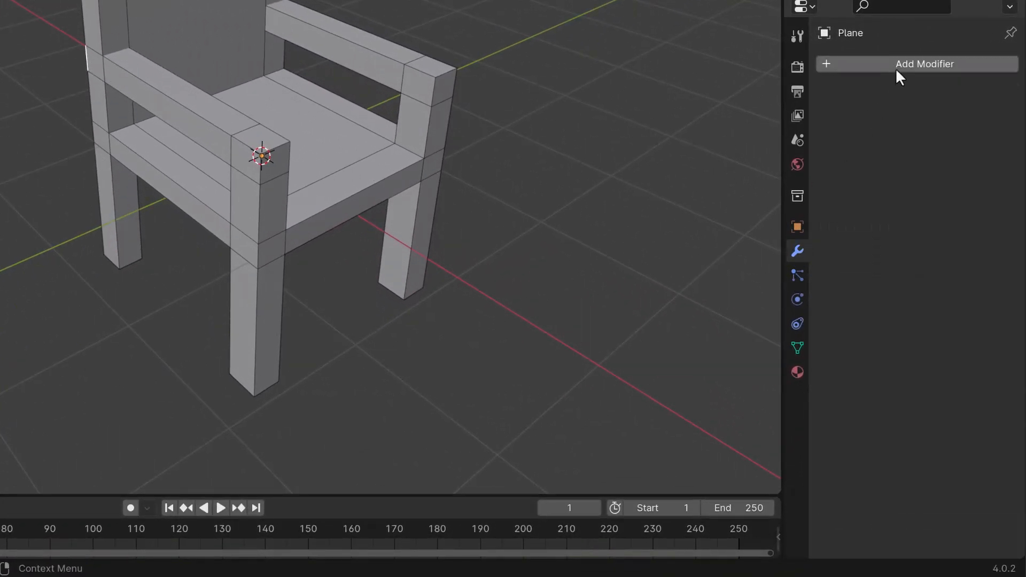
click(896, 66)
click(895, 68)
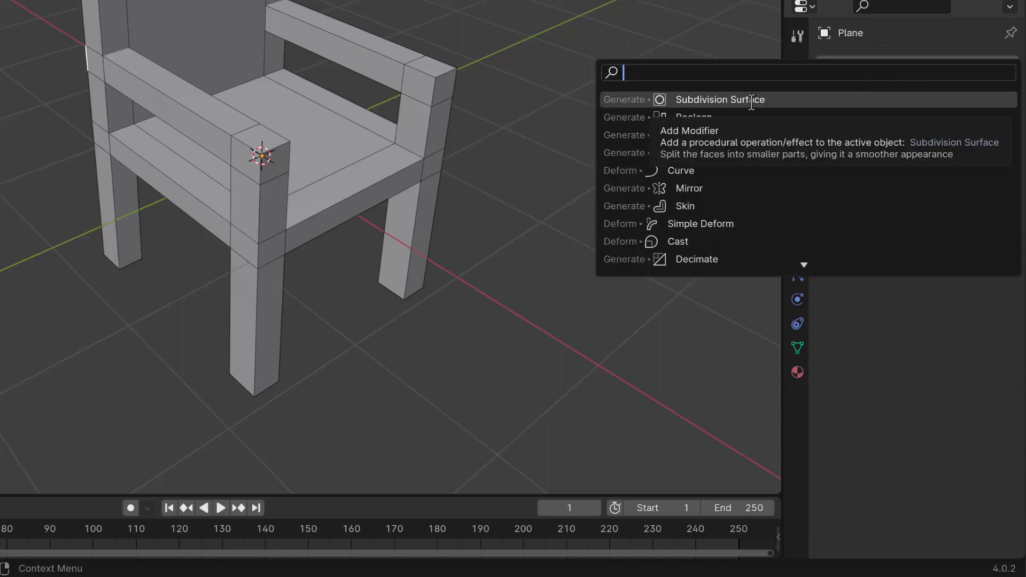
text(su)
click(751, 113)
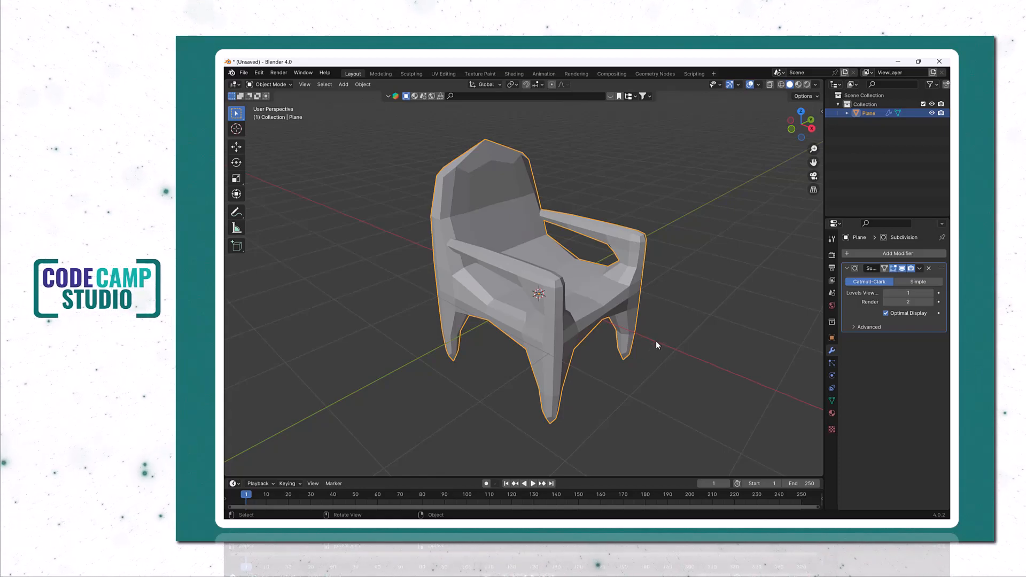
Add sets of evenly spaced loop cuts down the chair legs and across the seat between backrest and front edge
scroll(656, 341, up, 1)
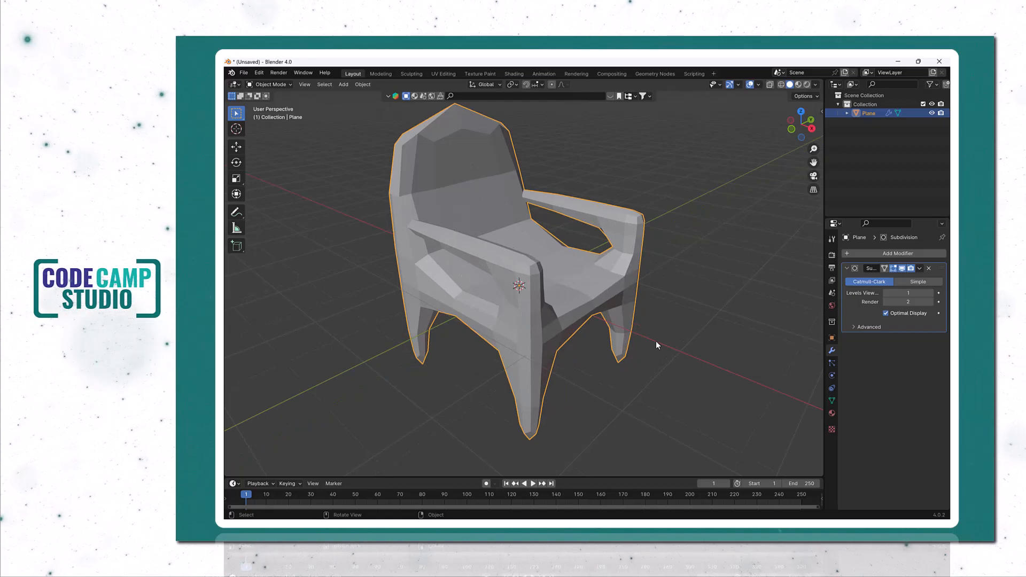
scroll(656, 341, down, 1)
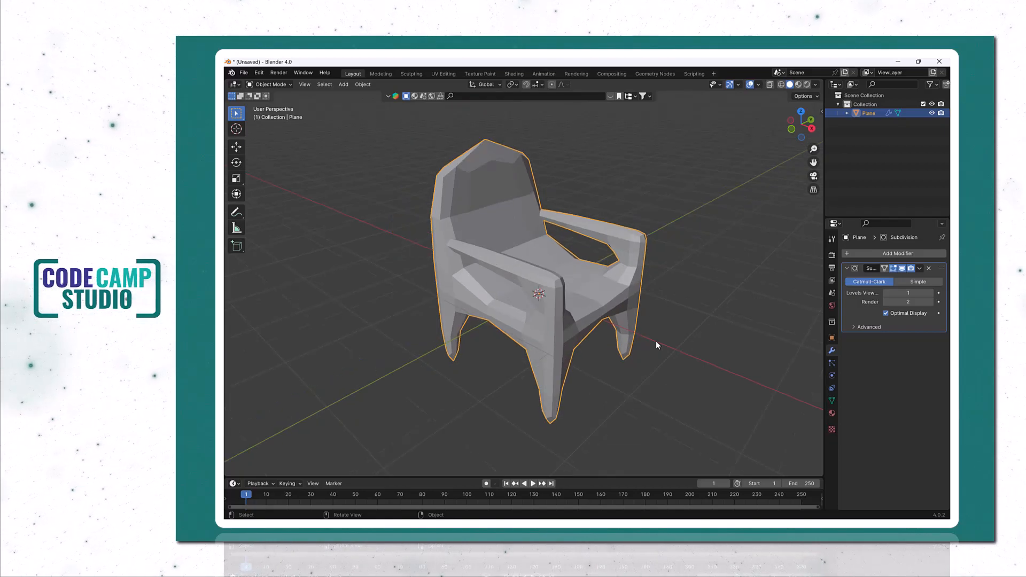
key(Tab)
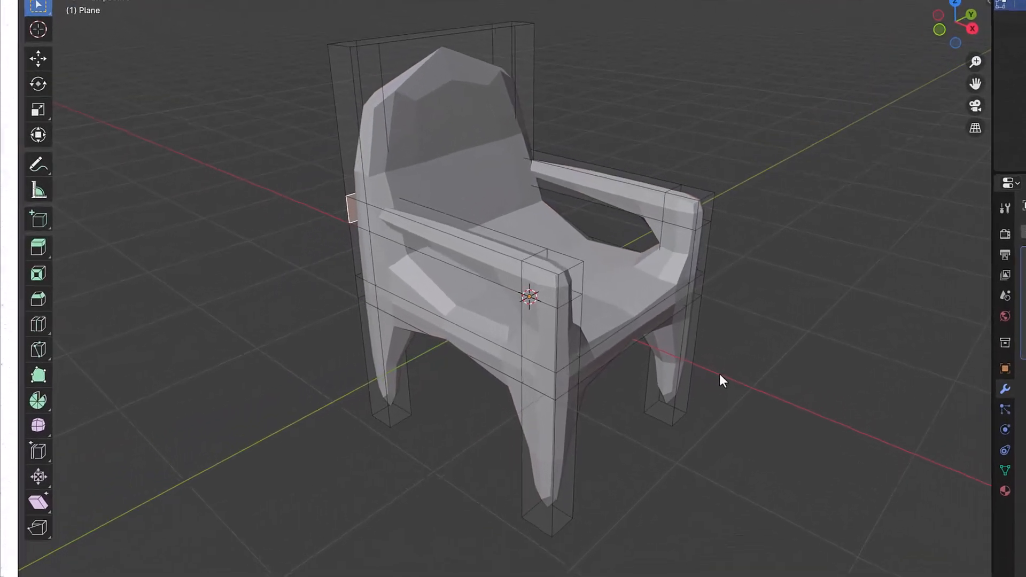
middle_drag(669, 422, 654, 399)
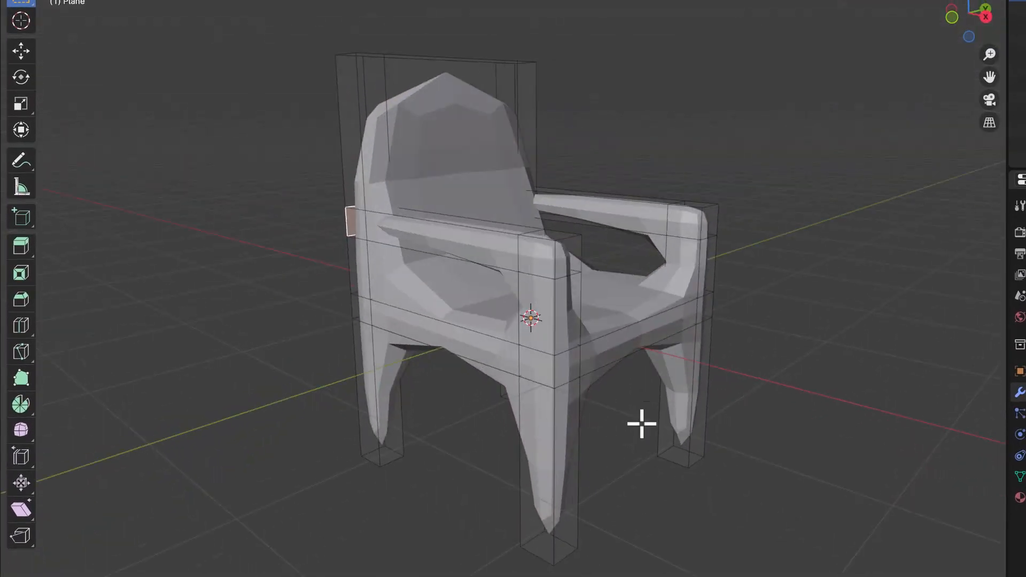
scroll(604, 449, up, 2)
key(ctrl+r)
scroll(554, 465, up, 4)
click(554, 470)
middle_drag(554, 470, 565, 327)
scroll(377, 386, up, 5)
click(378, 389)
Add a set of evenly spaced loop cuts along the armrests, keeping them centred without sliding
mouse_move(556, 383)
middle_down()
mouse_move(484, 424)
mouse_move(540, 380)
middle_up()
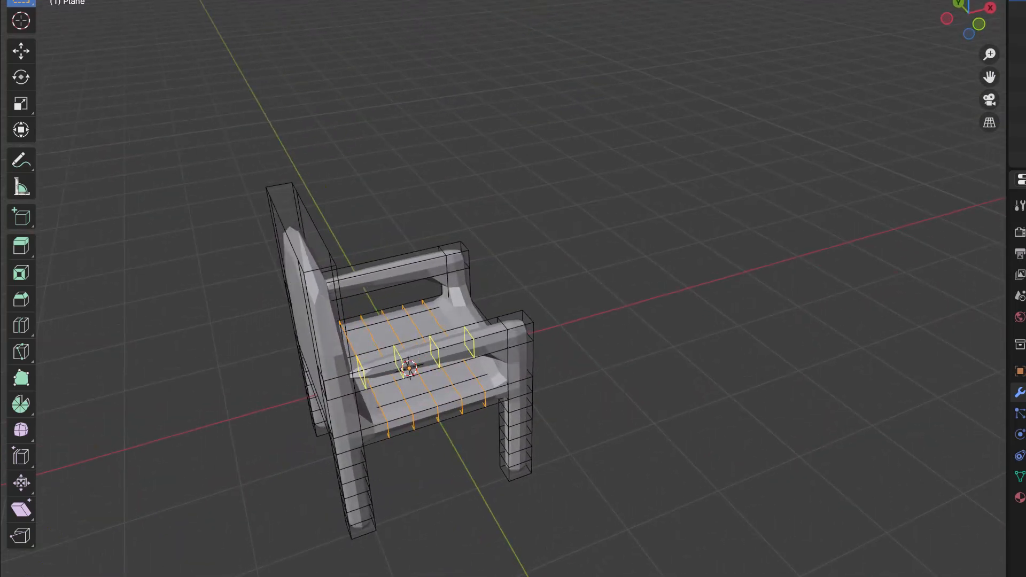
middle_drag(424, 355, 316, 328)
scroll(316, 328, up, 5)
key(ctrl+z)
key(ctrl+r)
scroll(569, 227, up, 4)
click(561, 236)
right_click(561, 236)
scroll(767, 300, down, 2)
middle_drag(768, 351, 807, 304)
key(ctrl+r)
click(401, 204)
right_click(400, 167)
key(ctrl+z)
Add a set of evenly spaced horizontal loop cuts up the height of the backrest
key(ctrl+r)
scroll(364, 206, up, 4)
click(341, 195)
right_click(341, 193)
Add five evenly spaced loop cuts running front to back across the seat and up the backrest
middle_drag(460, 406, 547, 413)
scroll(555, 318, up, 4)
click(555, 317)
right_click(555, 318)
scroll(782, 411, down, 2)
Set the Subdivision modifier's viewport levels to 2 and apply the modifier to the chair in Object Mode
middle_drag(784, 412, 771, 481)
scroll(772, 481, up, 2)
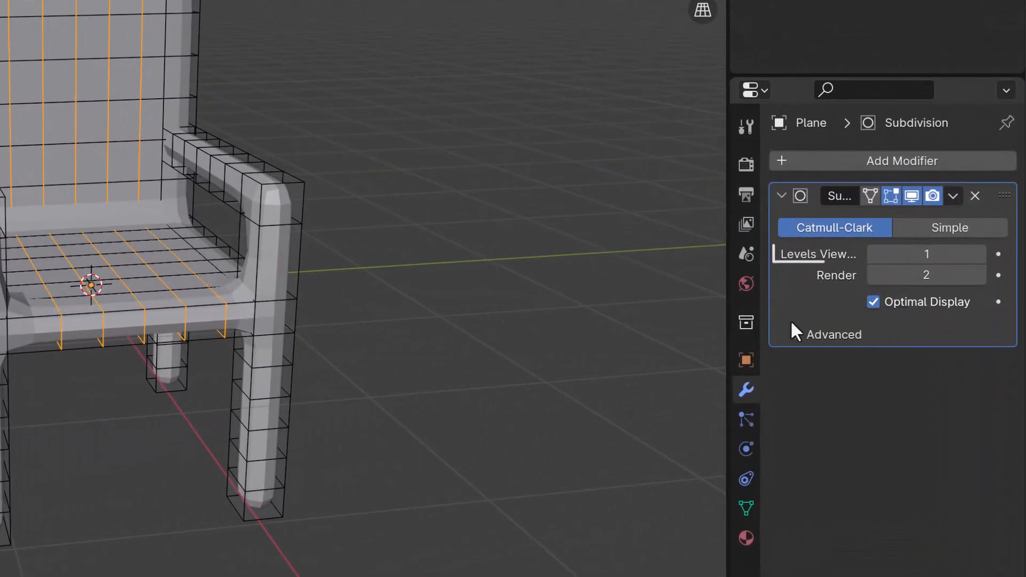
click(928, 253)
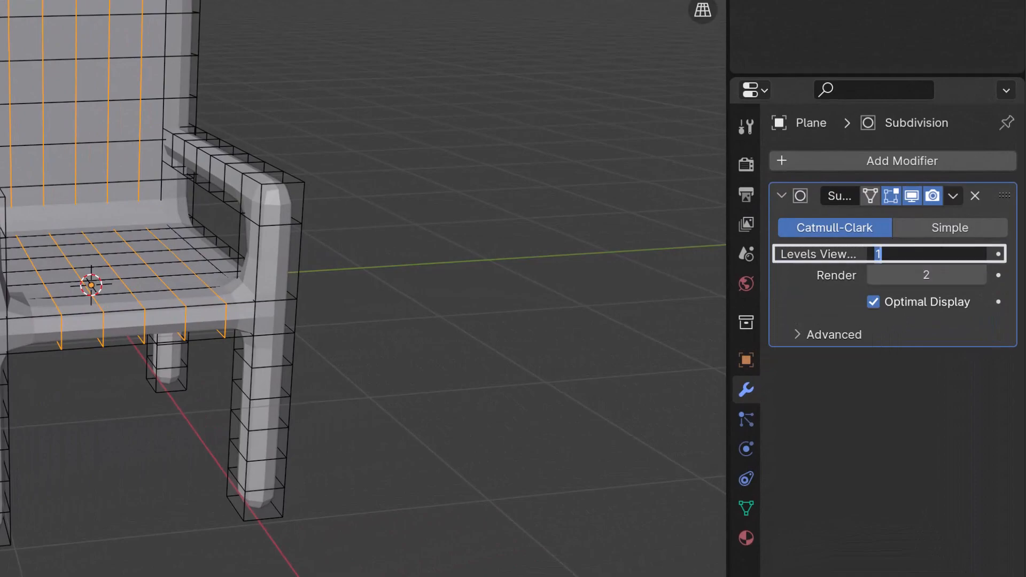
key(Return)
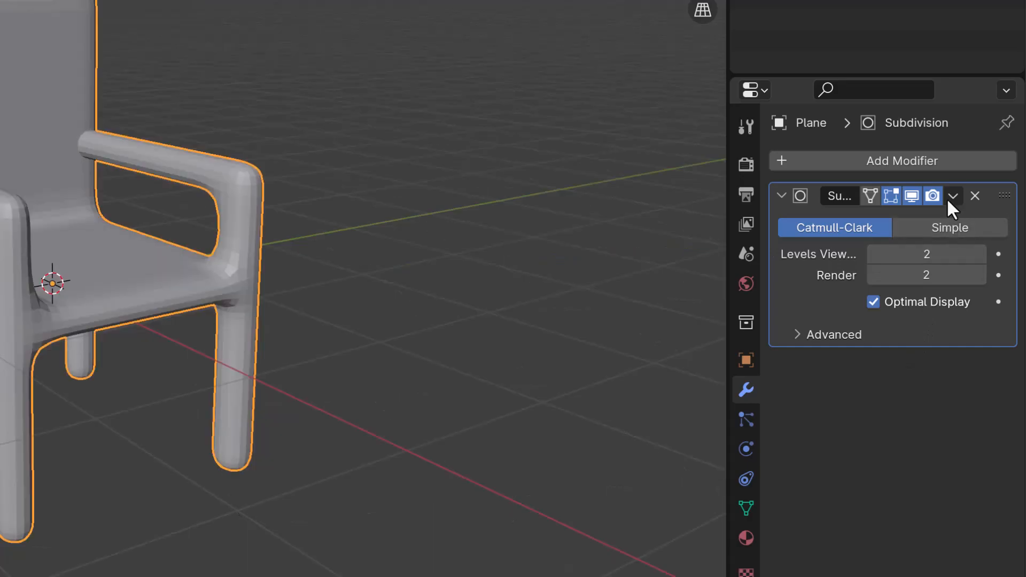
click(953, 196)
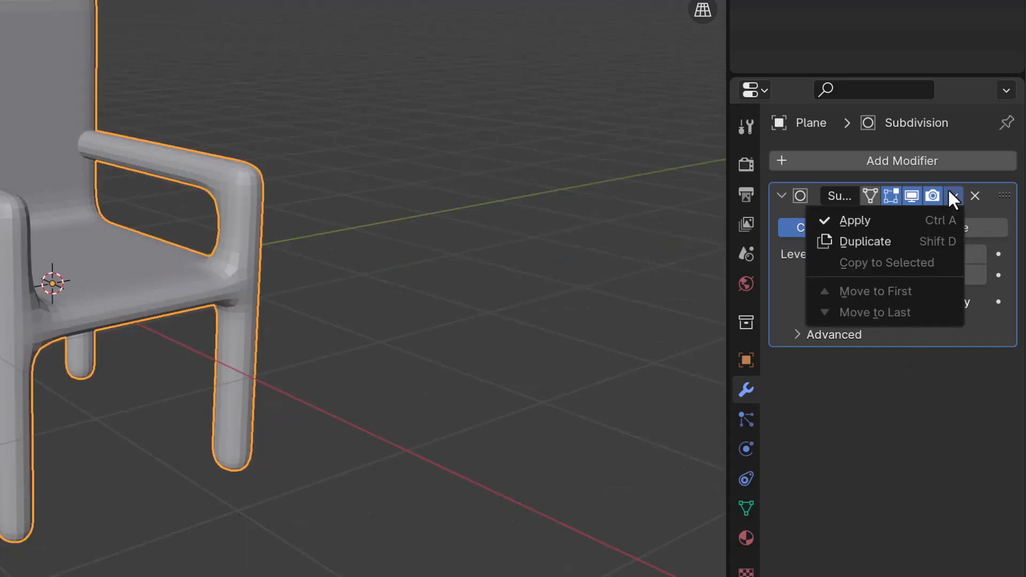
click(927, 217)
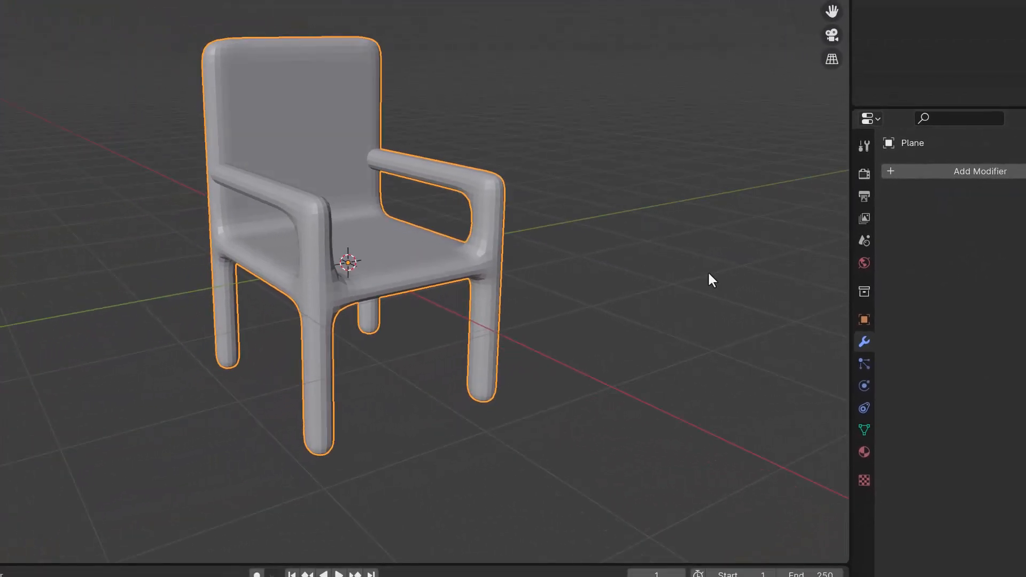
Apply Shade Smooth to the whole chair and inspect its rounded surface from several sides
middle_drag(663, 269, 556, 284)
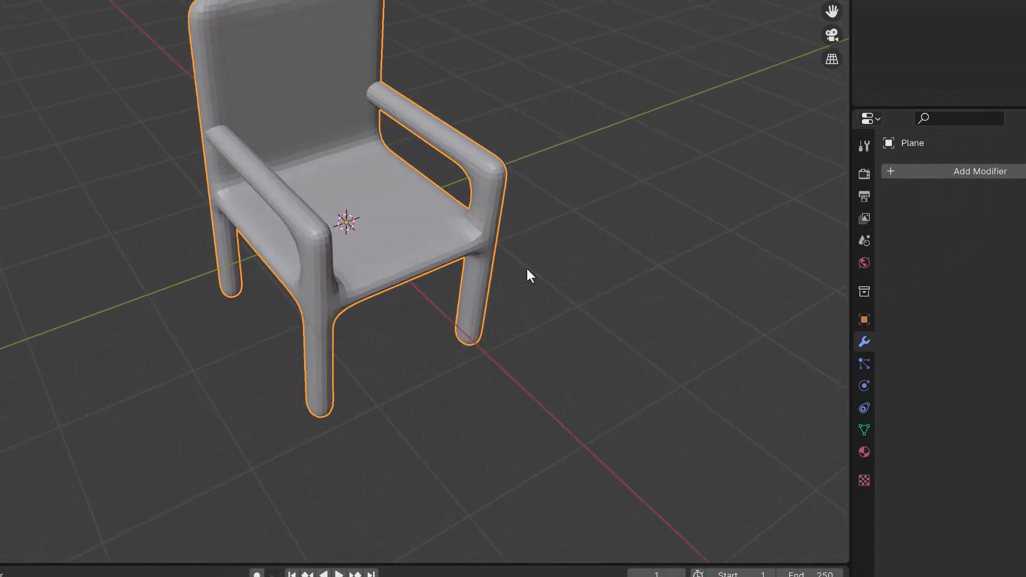
right_click(361, 216)
click(362, 216)
middle_drag(362, 219, 523, 300)
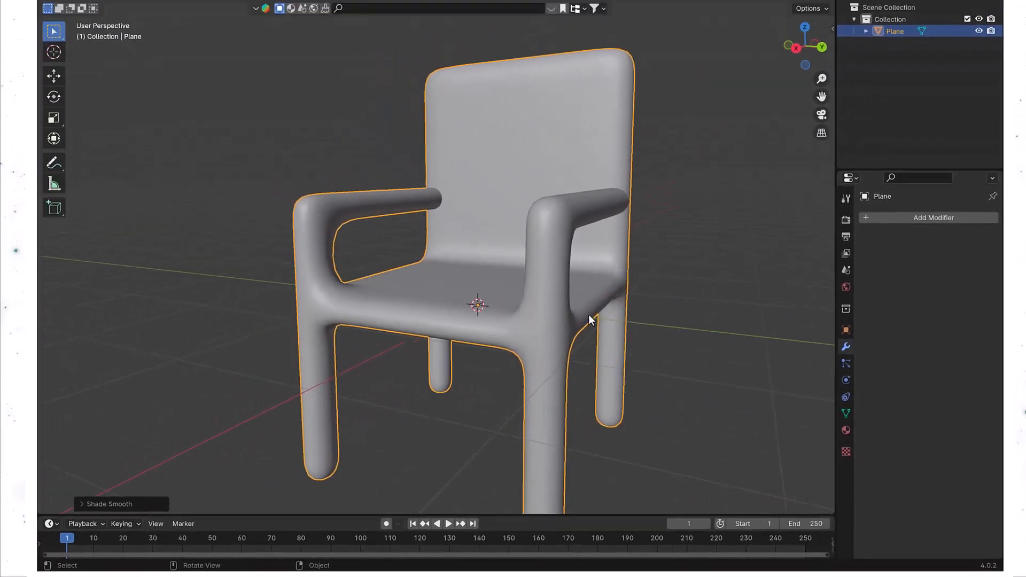
middle_drag(678, 350, 694, 391)
scroll(693, 387, down, 3)
scroll(715, 421, up, 5)
scroll(716, 421, down, 2)
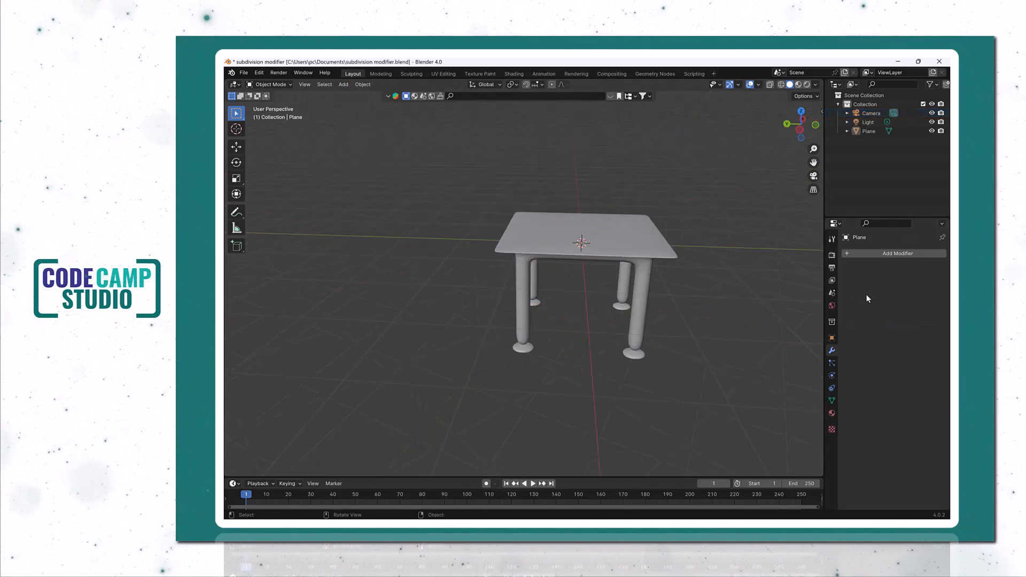
Delete all objects, including the table, camera and light, from the subdivision modifier scene
middle_drag(699, 287, 666, 286)
scroll(646, 286, down, 5)
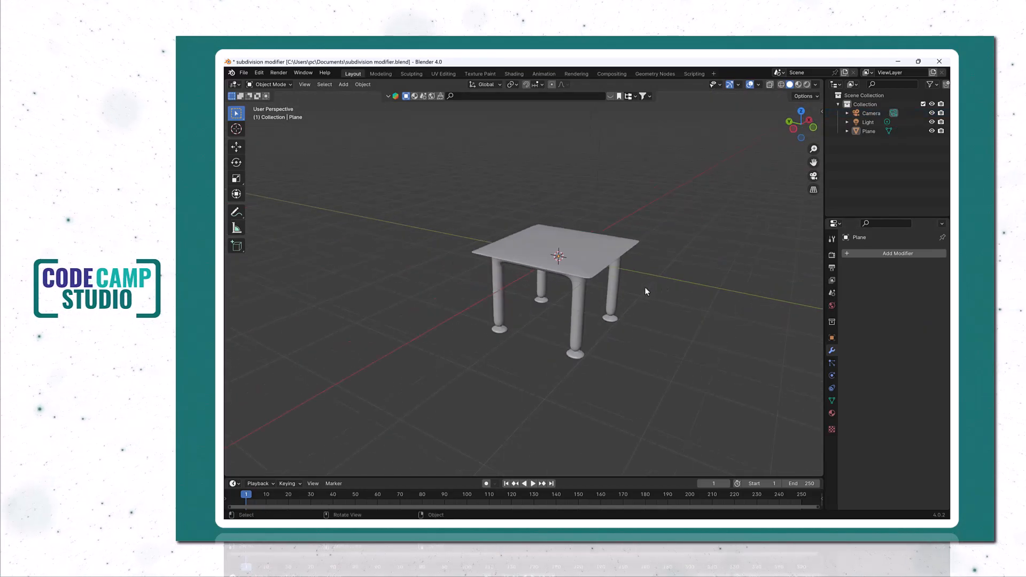
key(a)
key(Delete)
Add a text object reading "Modeling Chair" with "class 05" on a second line, and frame it from the top
key(shift+a)
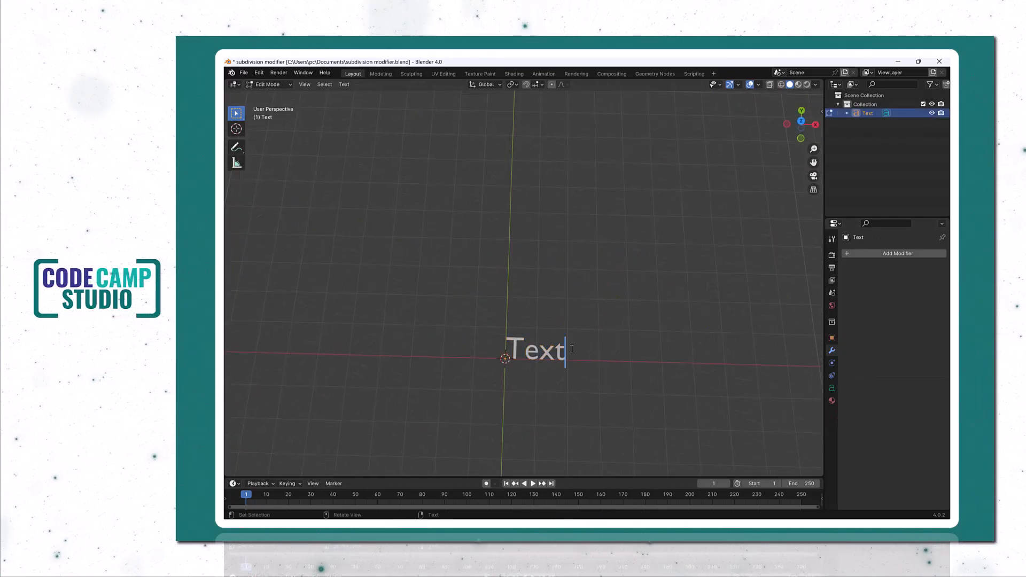
key(BackSpace)
key(BackSpace)
key(BackSpace)
key(BackSpace)
text(Modeling CH)
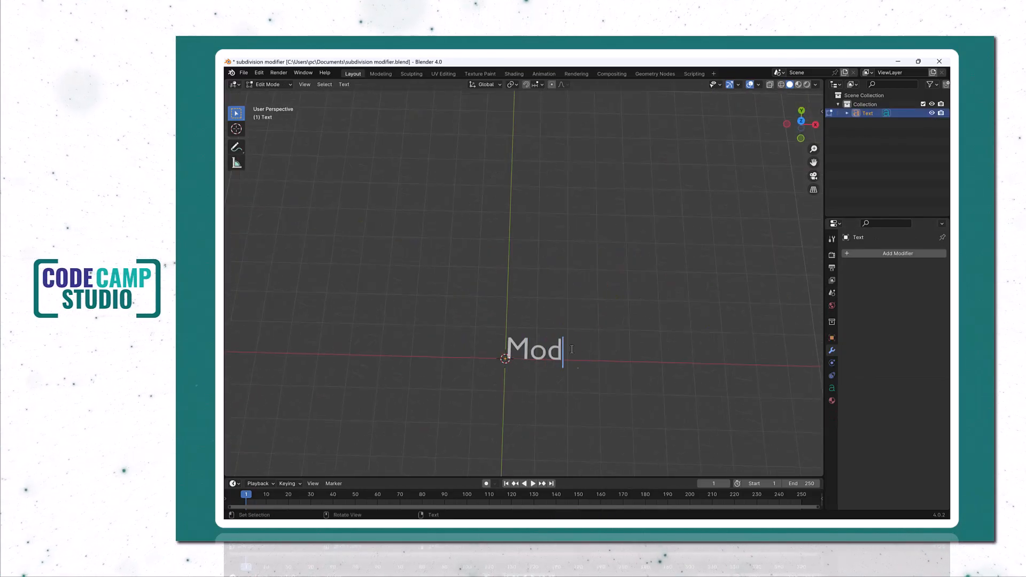
key(BackSpace)
text(hair clas)
key(BackSpace)
key(BackSpace)
key(BackSpace)
key(BackSpace)
key(BackSpace)
key(Return)
text(class 05)
key(Tab)
key(KP_7)
key(KP_Decimal)
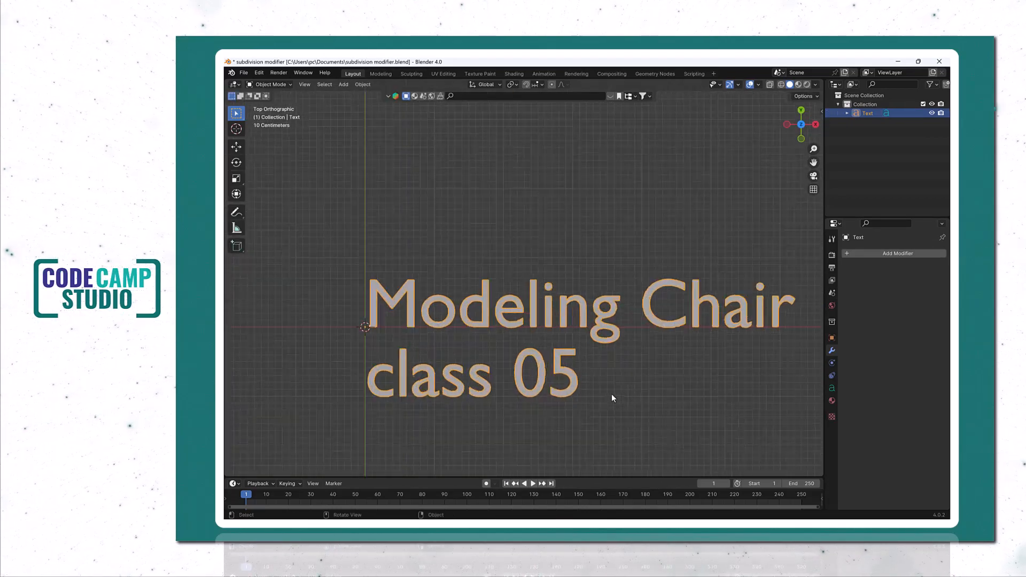
shift+middle_drag(572, 313, 565, 307)
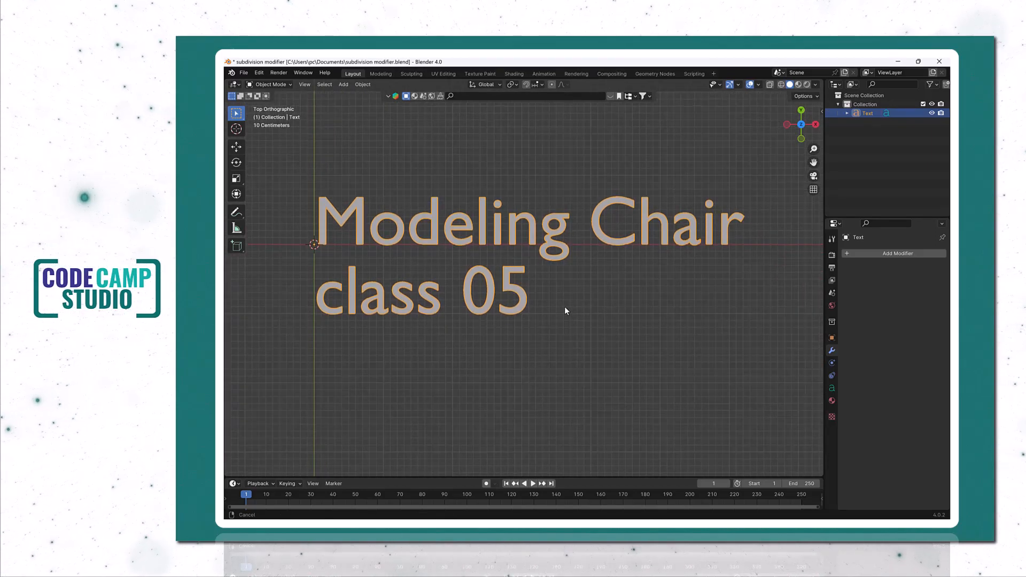